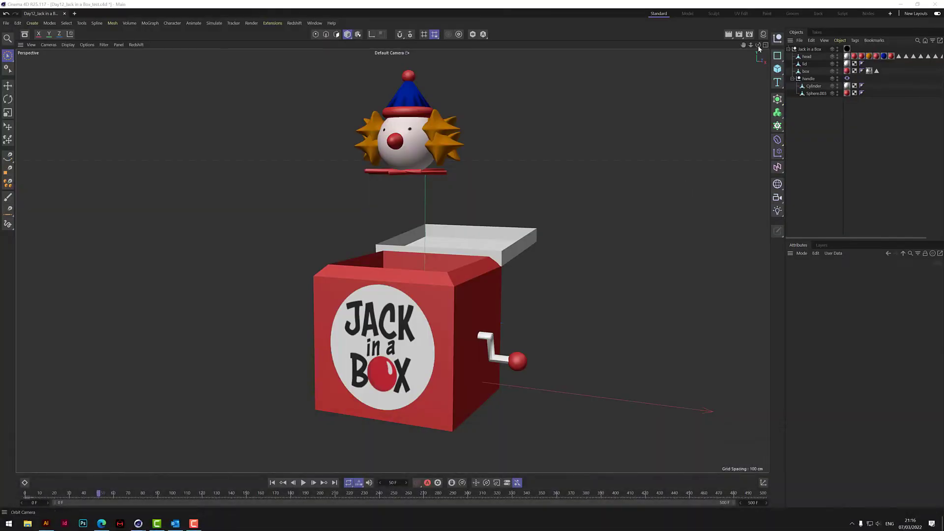
- Play the jack-in-a-box animation and pause at frame 76 as the crank turns and the lid opens
{"action": "left_click_drag", "start_coordinate": [374, 211], "coordinate": [433, 405], "text": "alt"}
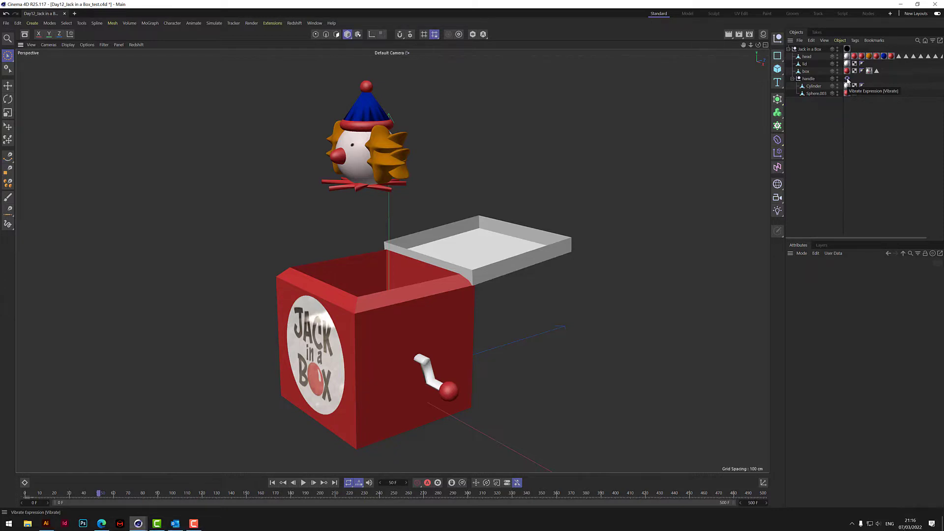
{"action": "mouse_move", "coordinate": [758, 45]}
{"action": "left_mouse_down"}
{"action": "mouse_move", "coordinate": [740, 76]}
{"action": "mouse_move", "coordinate": [748, 48]}
{"action": "left_mouse_up"}
{"action": "left_click_drag", "start_coordinate": [392, 260], "coordinate": [538, 243], "text": "alt"}
{"action": "left_click", "coordinate": [303, 482]}
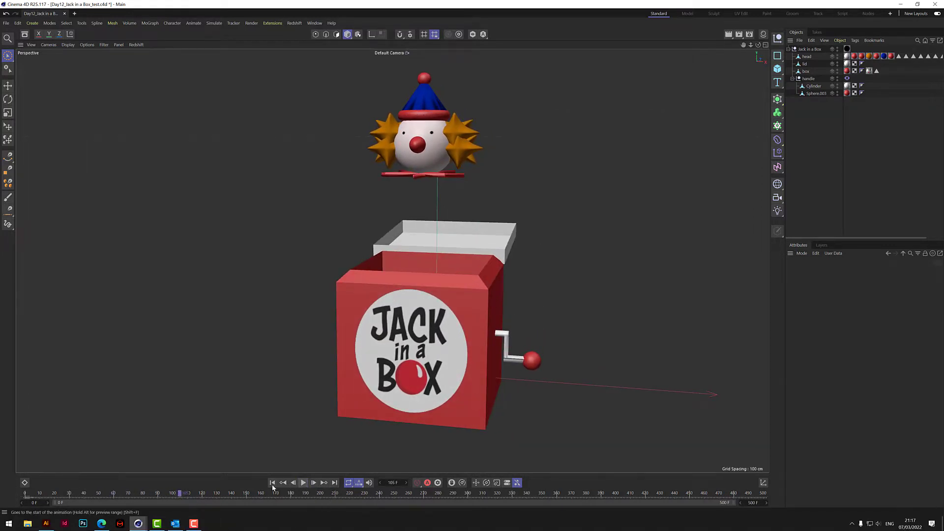
{"action": "left_click", "coordinate": [303, 482]}
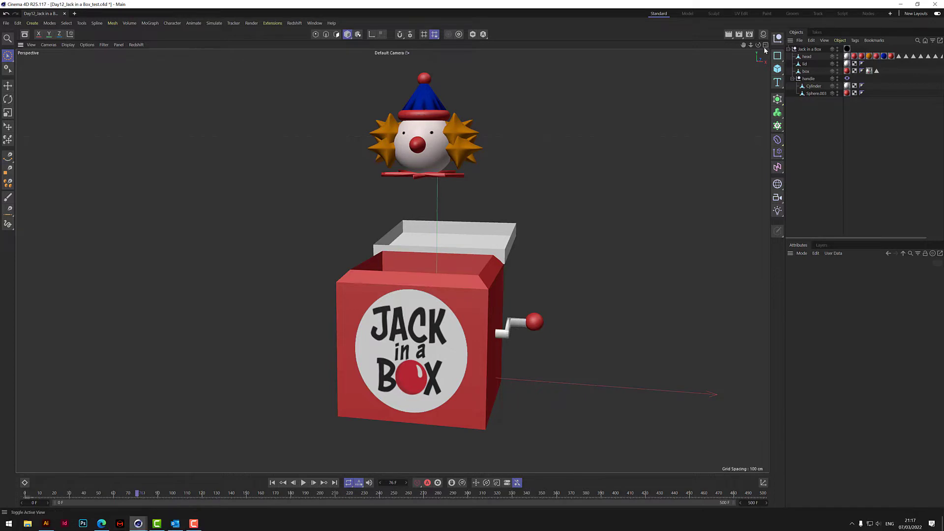
{"action": "mouse_move", "coordinate": [758, 45]}
{"action": "left_mouse_down"}
{"action": "mouse_move", "coordinate": [767, 64]}
{"action": "mouse_move", "coordinate": [757, 51]}
{"action": "left_mouse_up"}
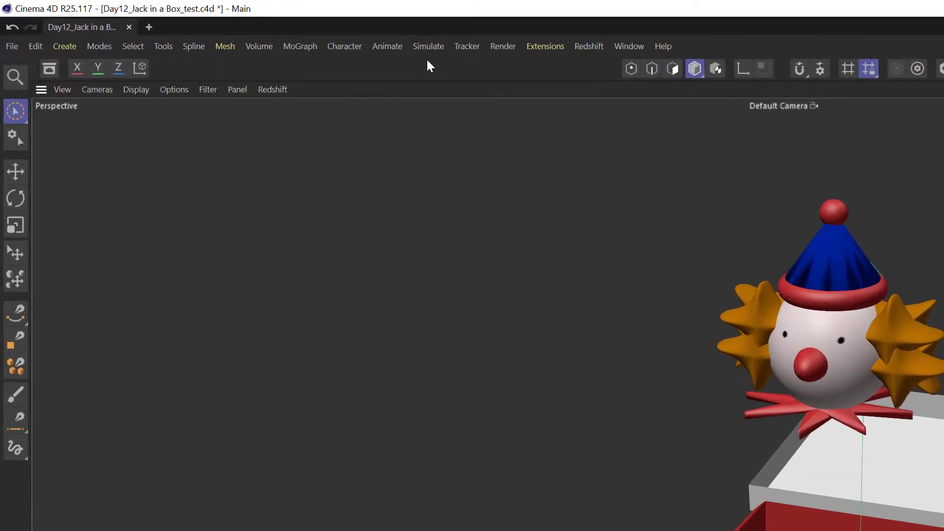
- Add a dynamics Spring object from Simulate > Dynamics
{"action": "left_click", "coordinate": [427, 48]}
{"action": "mouse_move", "coordinate": [454, 87]}
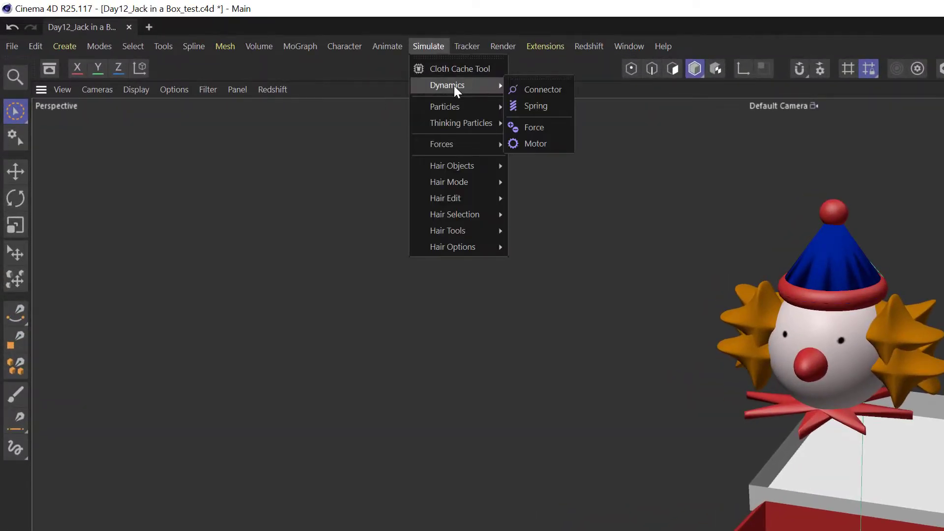
{"action": "left_click", "coordinate": [535, 107]}
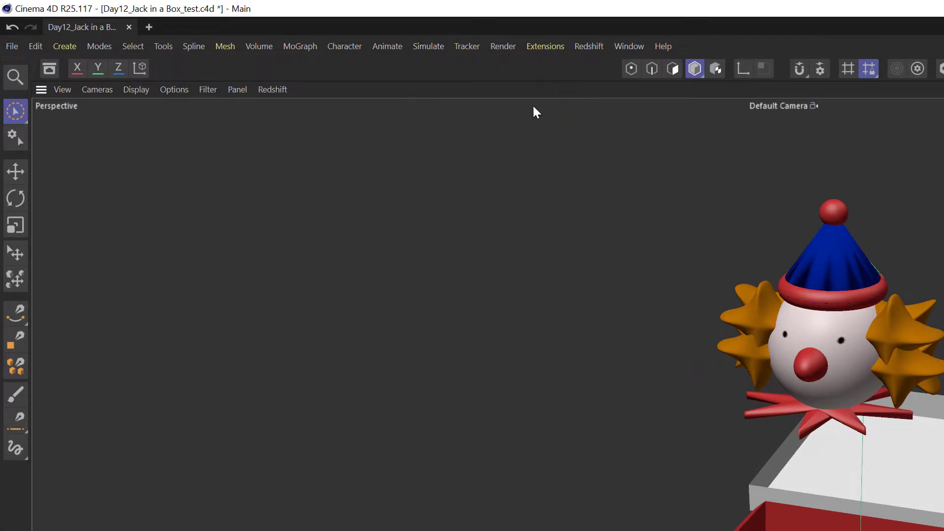
- Add a dynamics Connector object from Simulate > Dynamics
{"action": "left_click", "coordinate": [445, 46]}
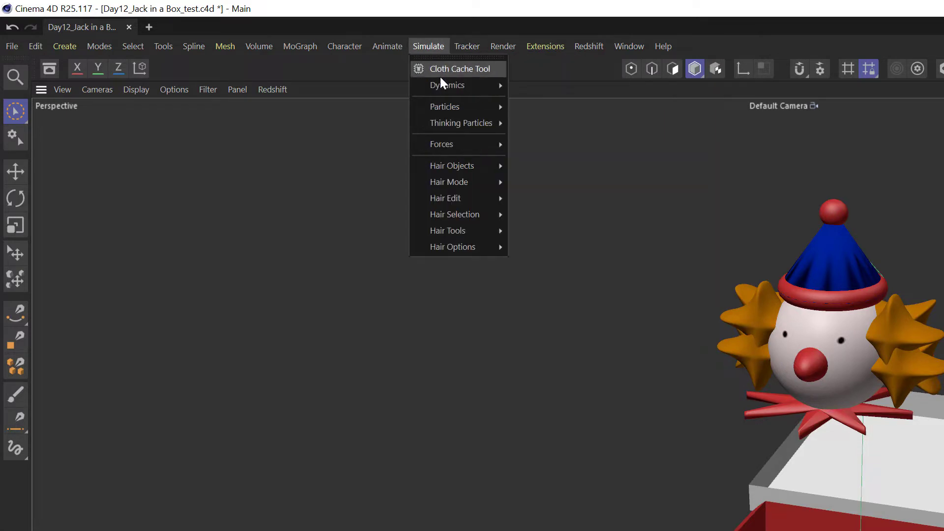
{"action": "mouse_move", "coordinate": [442, 82]}
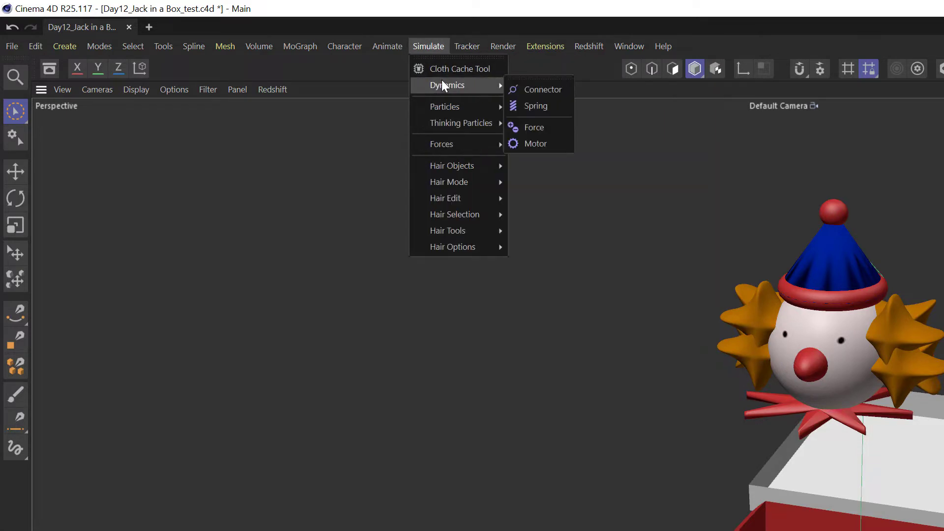
{"action": "left_click", "coordinate": [546, 90]}
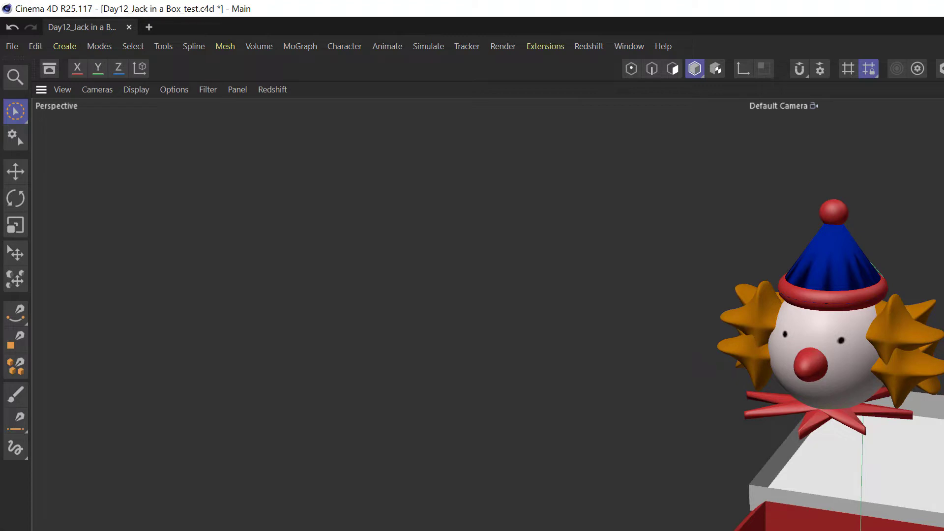
- Drag the head object out of the Jack in a Box null to the top level, then collapse the group
{"action": "left_click", "coordinate": [943, 143]}
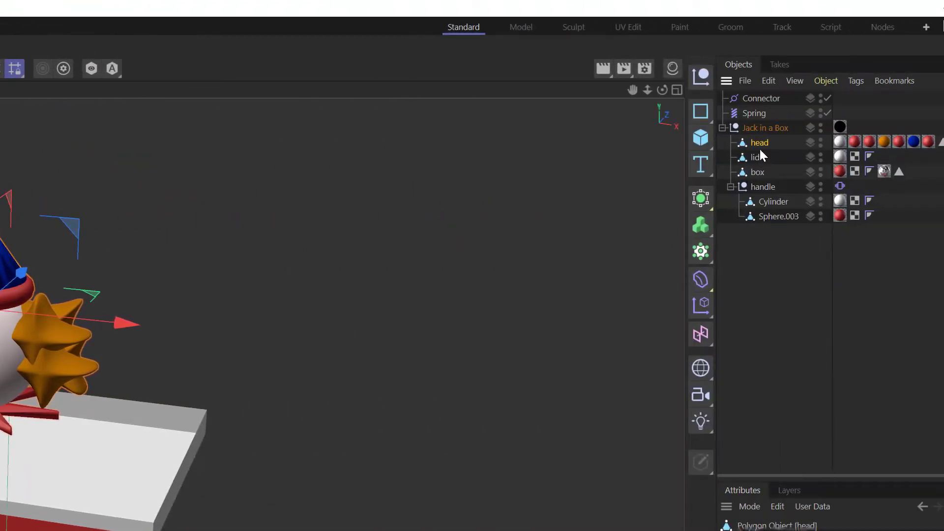
{"action": "left_click_drag", "start_coordinate": [760, 142], "coordinate": [771, 93]}
{"action": "left_click", "coordinate": [722, 143]}
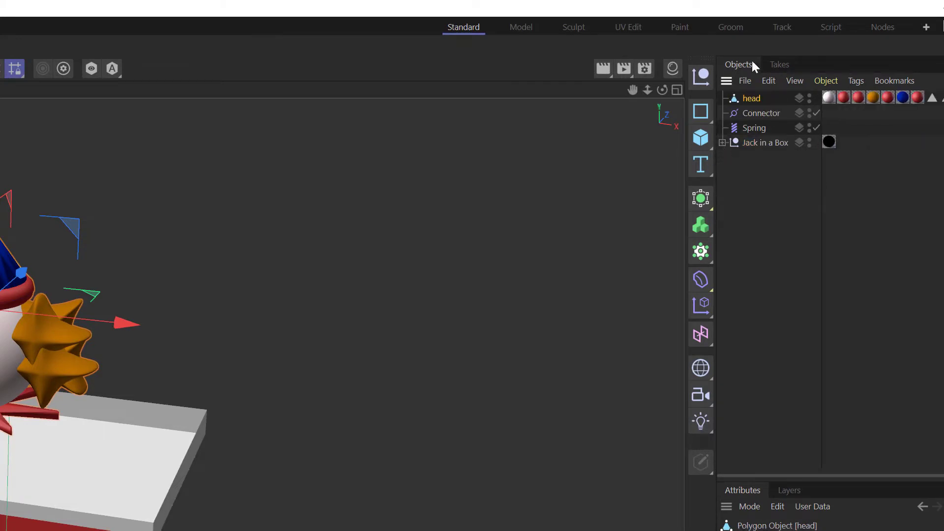
{"action": "left_click", "coordinate": [757, 159]}
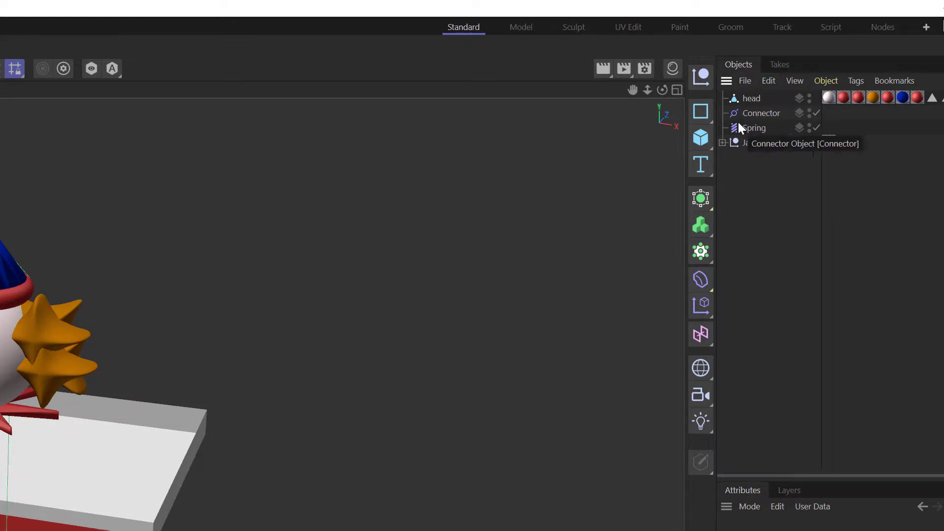
- Add a Cube primitive sized 20 cm in X, Y and Z
{"action": "left_click", "coordinate": [701, 137]}
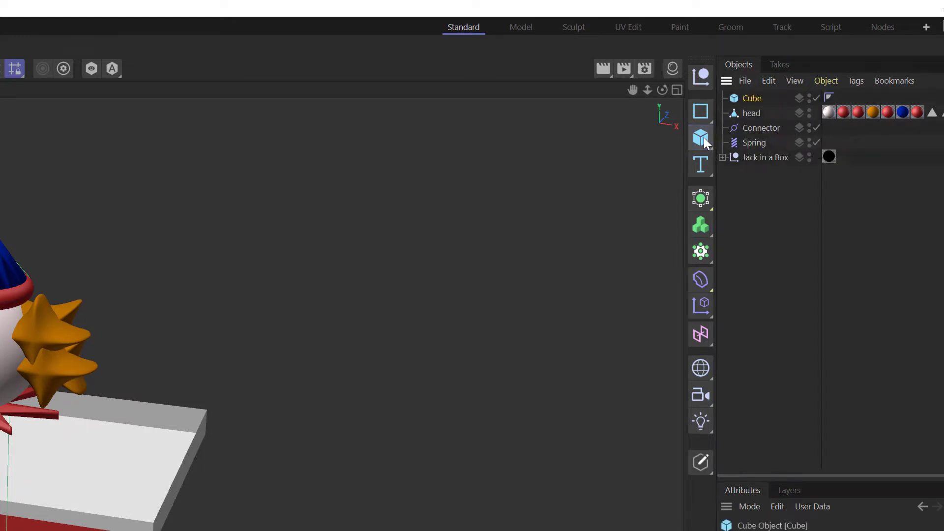
{"action": "left_click", "coordinate": [750, 364]}
{"action": "type", "text": "20"}
{"action": "left_click", "coordinate": [752, 376]}
{"action": "type", "text": "20"}
{"action": "left_click", "coordinate": [773, 398]}
{"action": "type", "text": "20"}
{"action": "key", "text": "Return"}
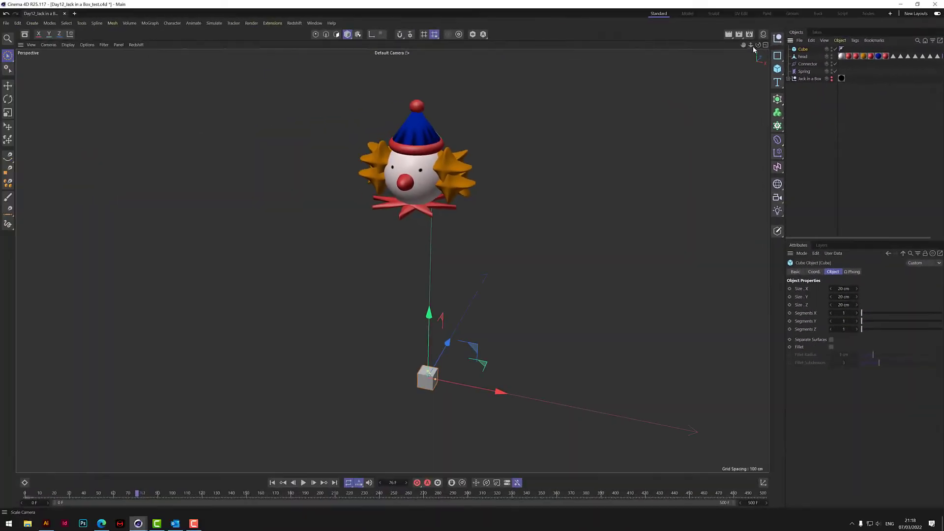
- Make the Jack in a Box model visible again around the cube
{"action": "left_click_drag", "start_coordinate": [392, 260], "coordinate": [392, 260], "text": "alt"}
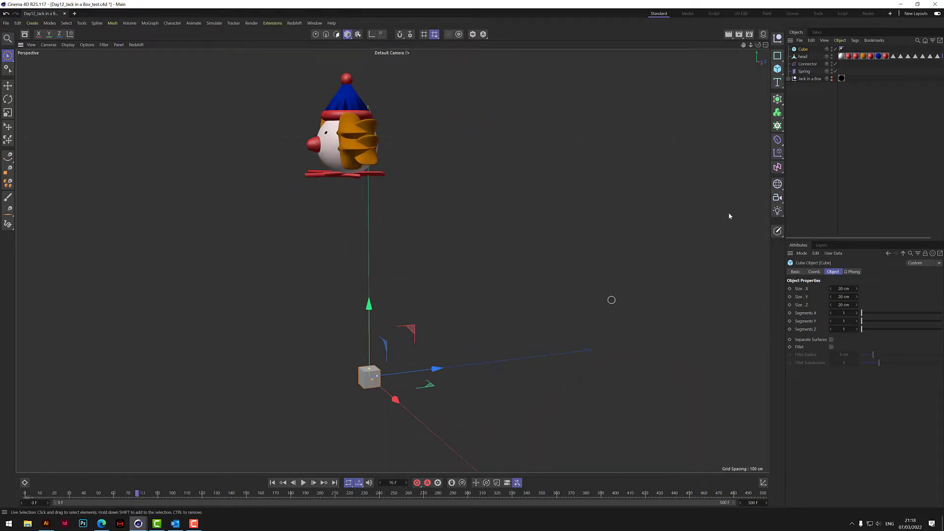
{"action": "left_click", "coordinate": [832, 79]}
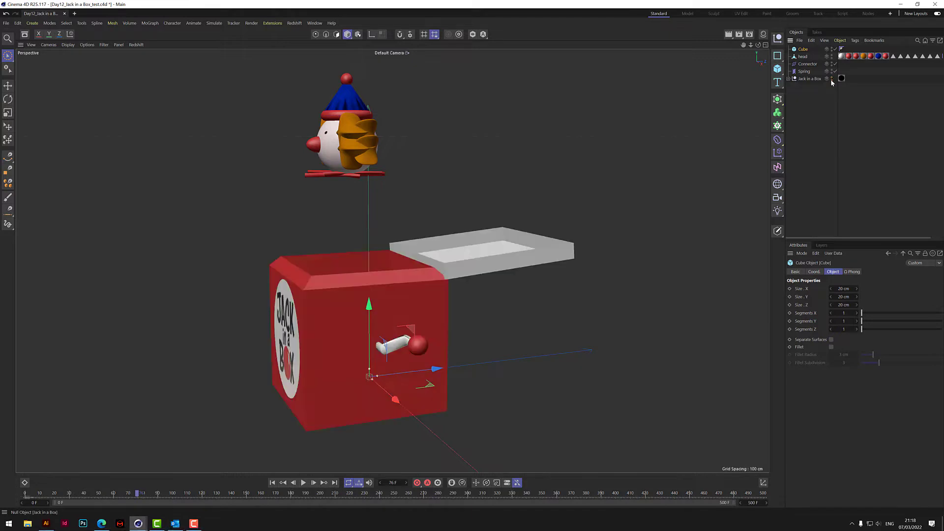
{"action": "left_click_drag", "start_coordinate": [758, 45], "coordinate": [392, 260]}
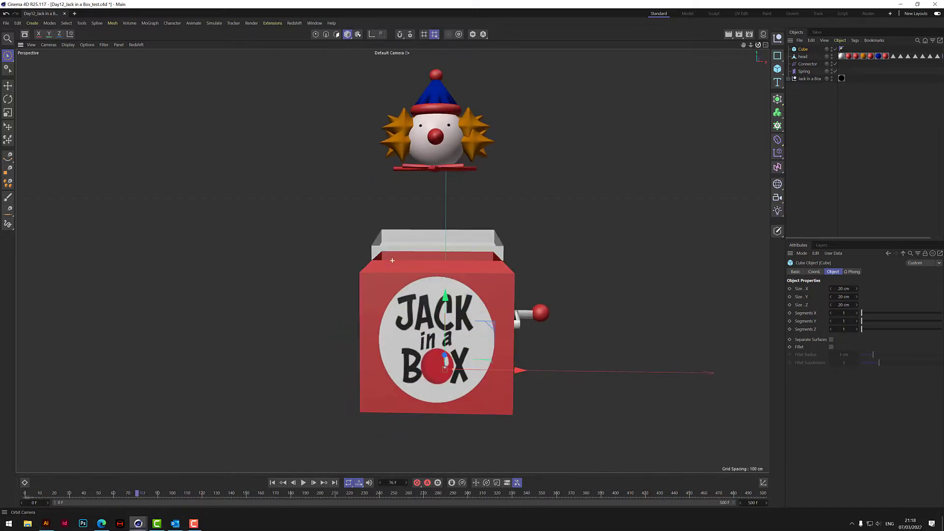
- Hide the box and use the Top and Front views to nudge the cube on X and Z beneath the head
{"action": "left_click", "coordinate": [831, 78]}
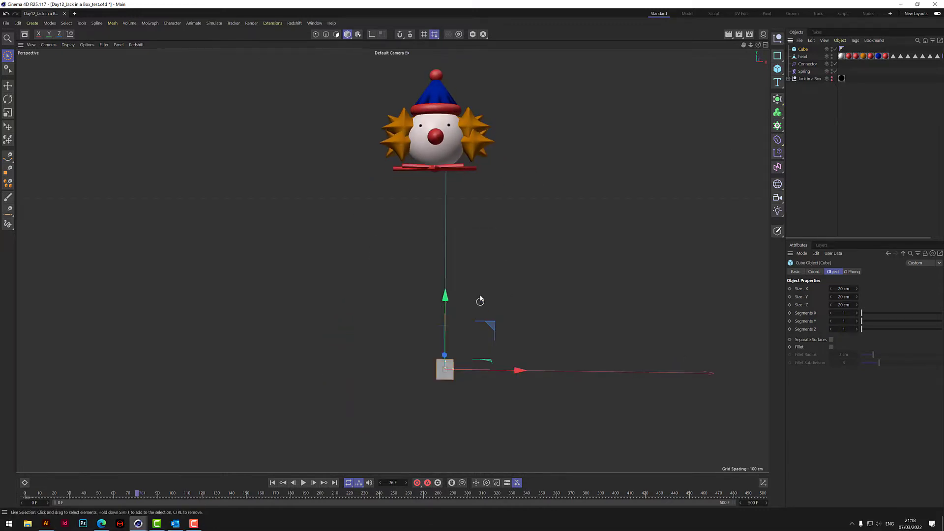
{"action": "left_click", "coordinate": [765, 45]}
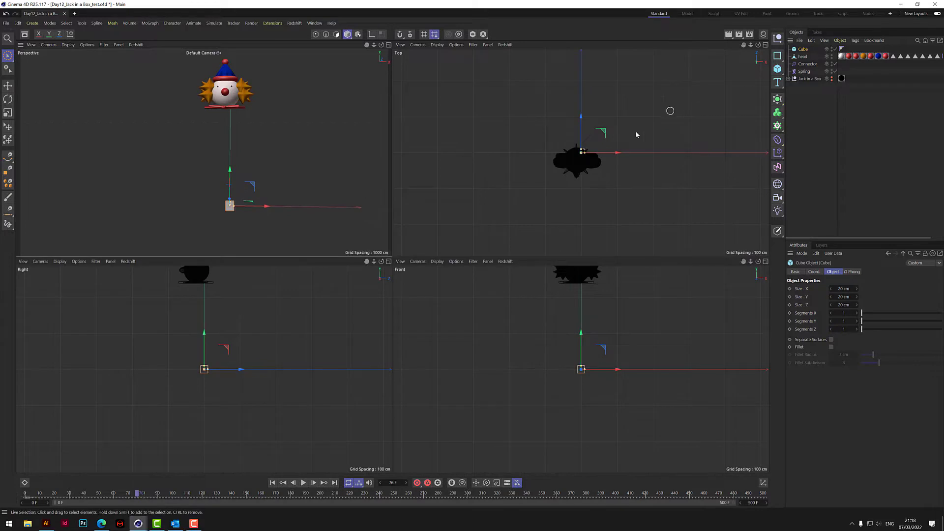
{"action": "left_click_drag", "start_coordinate": [582, 120], "coordinate": [582, 128]}
{"action": "left_click_drag", "start_coordinate": [617, 162], "coordinate": [612, 161]}
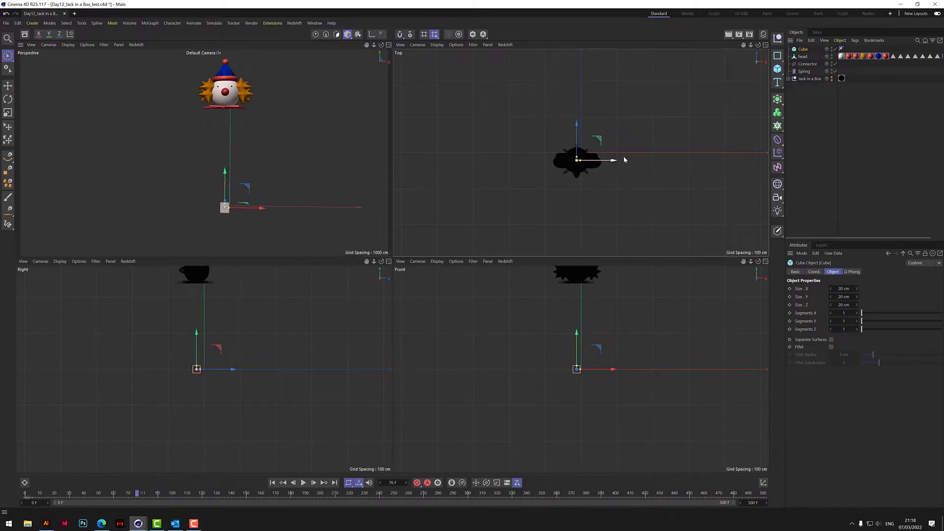
{"action": "left_click_drag", "start_coordinate": [612, 370], "coordinate": [615, 371]}
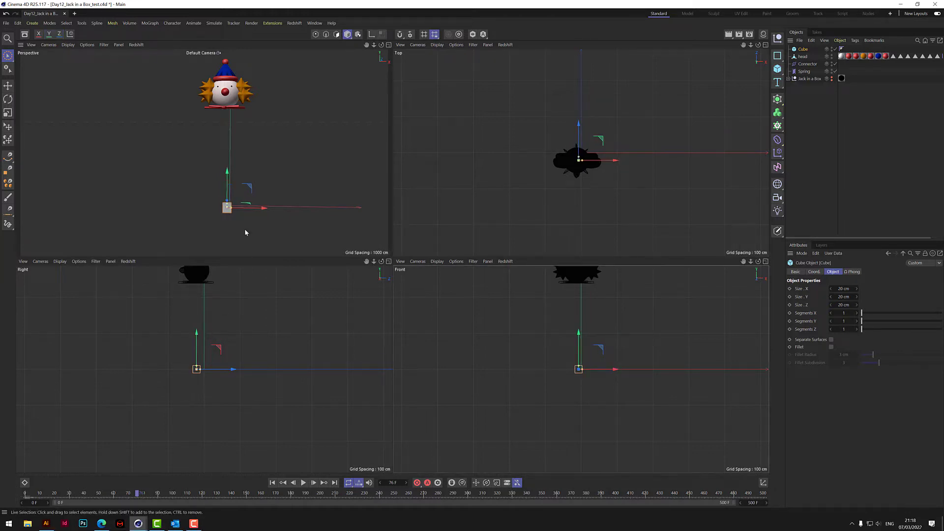
{"action": "left_click", "coordinate": [389, 45]}
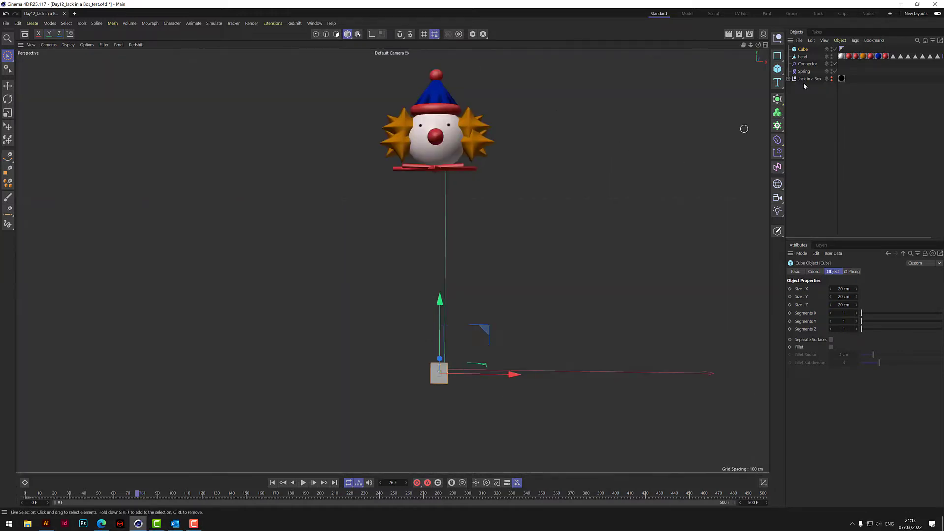
{"action": "key", "text": "ctrl+shift+a"}
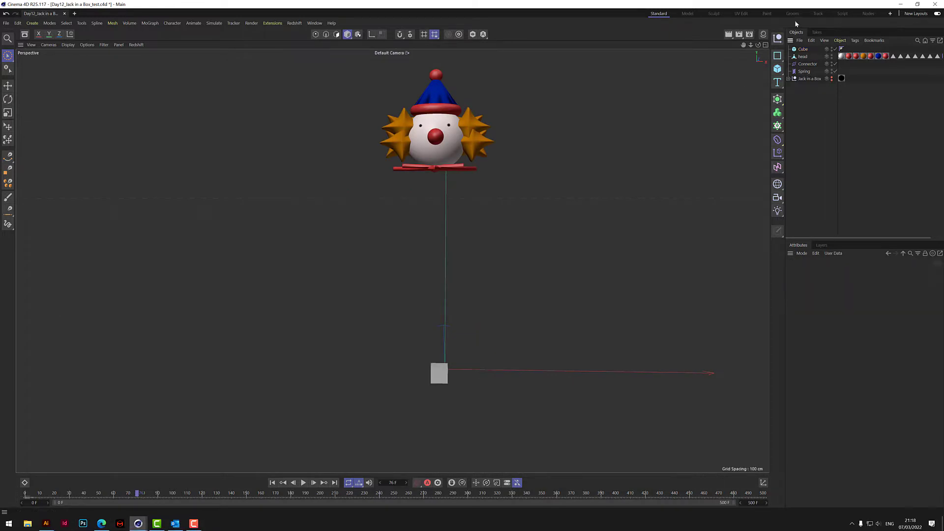
{"action": "left_click_drag", "start_coordinate": [758, 45], "coordinate": [708, 46]}
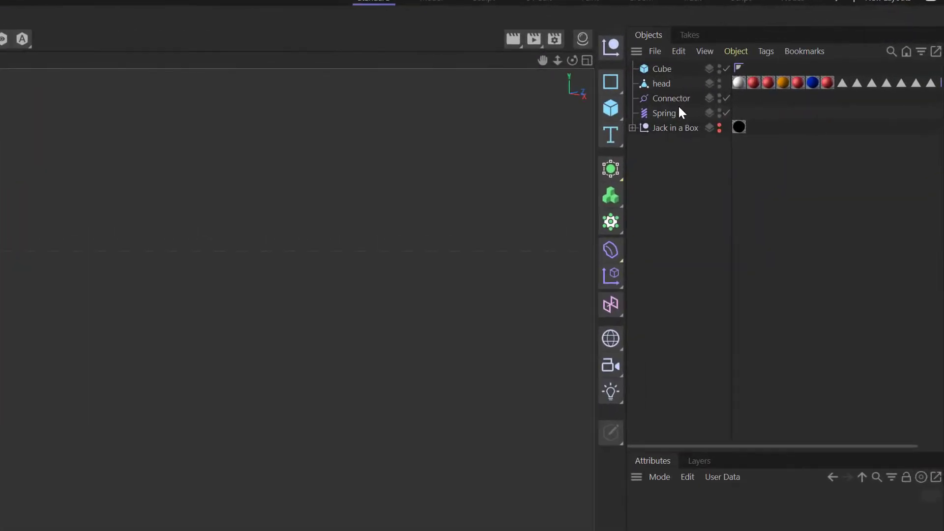
- Link the Spring with head as Object A and Cube as Object B
{"action": "left_click", "coordinate": [665, 114]}
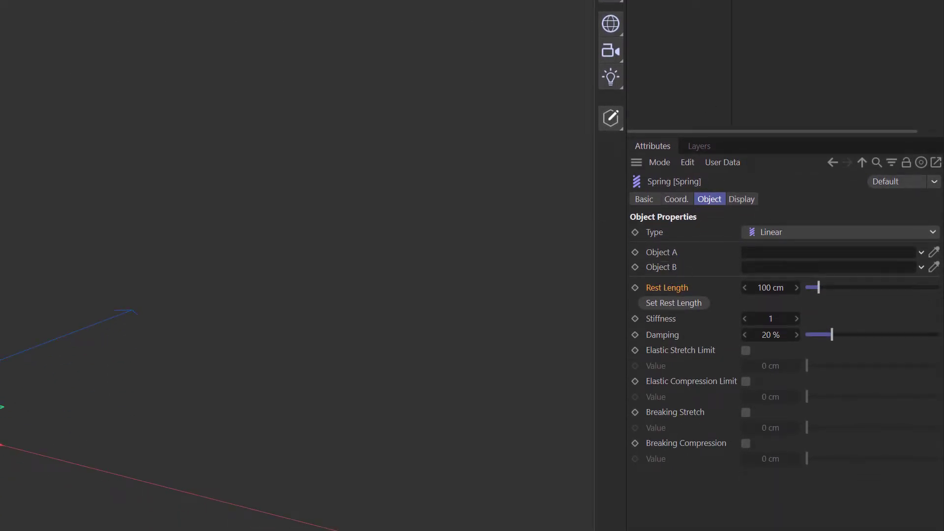
{"action": "left_click_drag", "start_coordinate": [666, 67], "coordinate": [769, 255]}
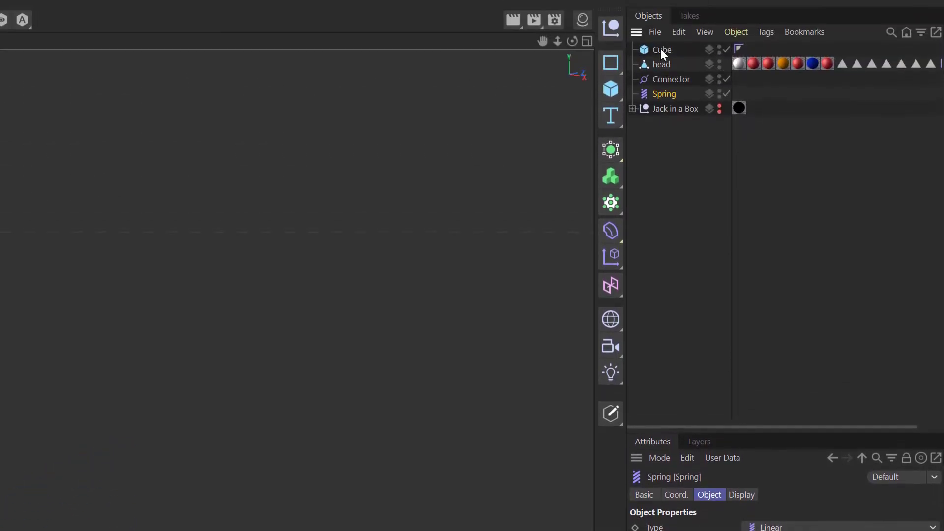
{"action": "left_click_drag", "start_coordinate": [661, 51], "coordinate": [670, 100]}
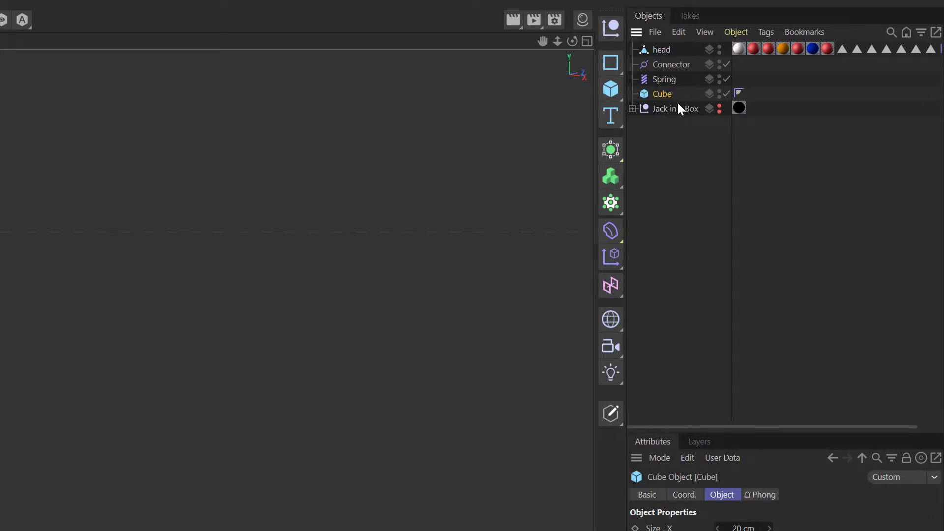
{"action": "left_click", "coordinate": [672, 82]}
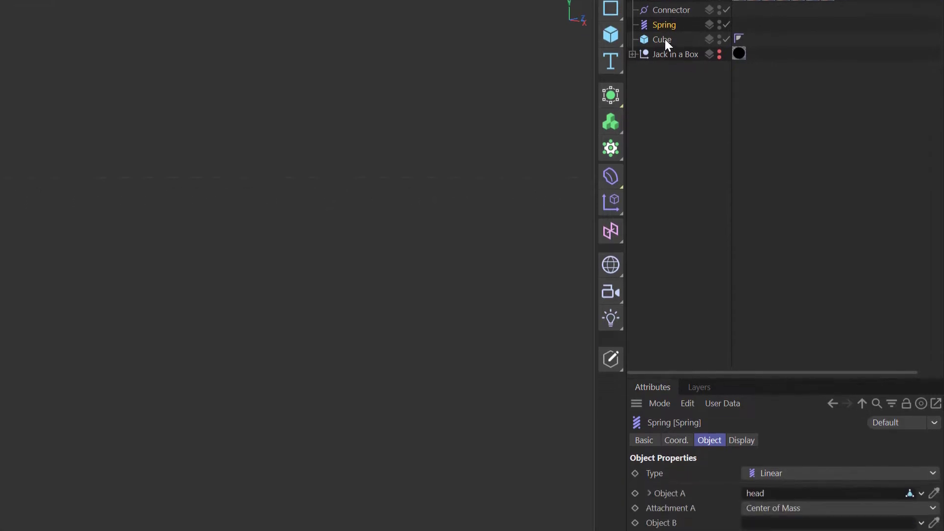
{"action": "left_click_drag", "start_coordinate": [666, 96], "coordinate": [767, 530]}
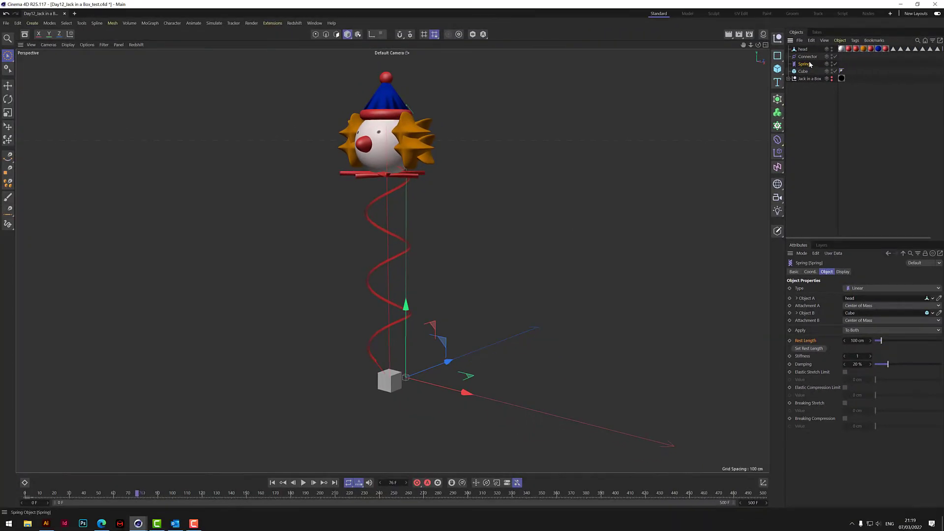
{"action": "left_click", "coordinate": [810, 58]}
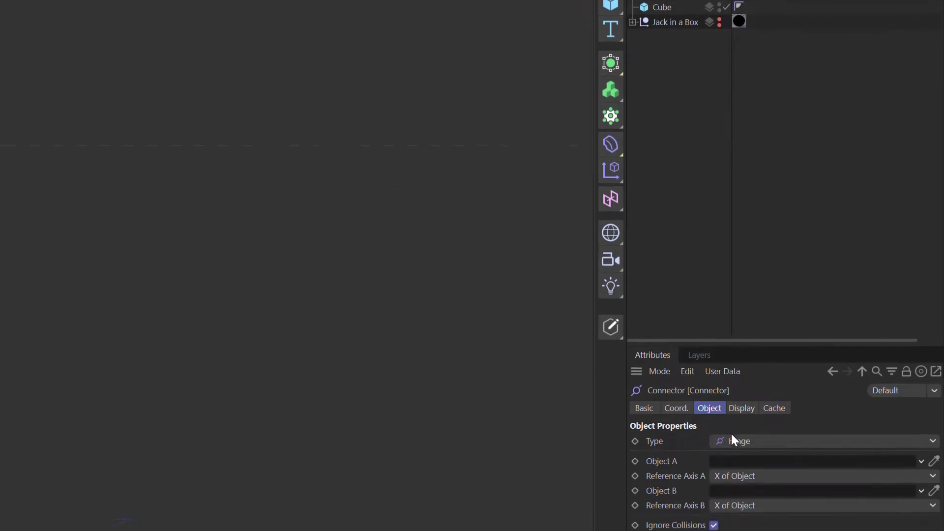
- Change the Connector type to Slider and rotate it to stand upright
{"action": "left_click", "coordinate": [756, 488]}
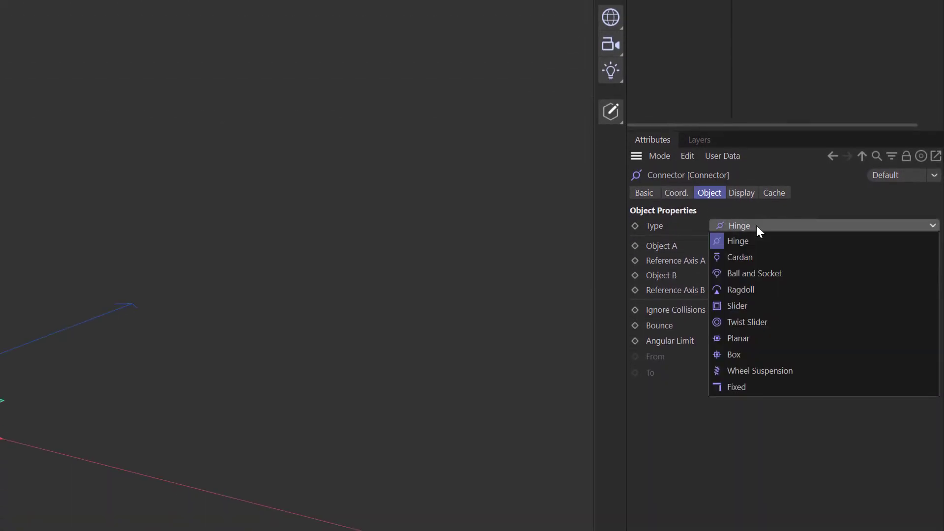
{"action": "left_click", "coordinate": [745, 306]}
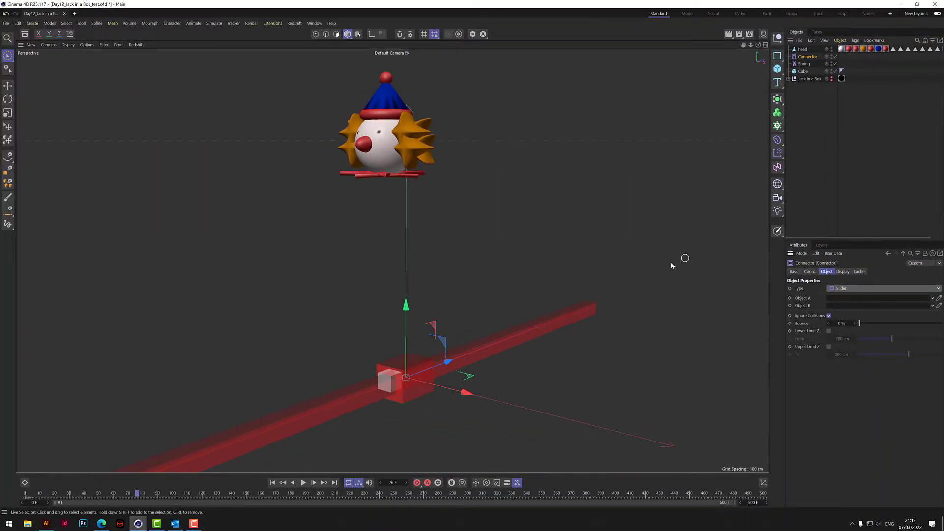
{"action": "key", "text": "r"}
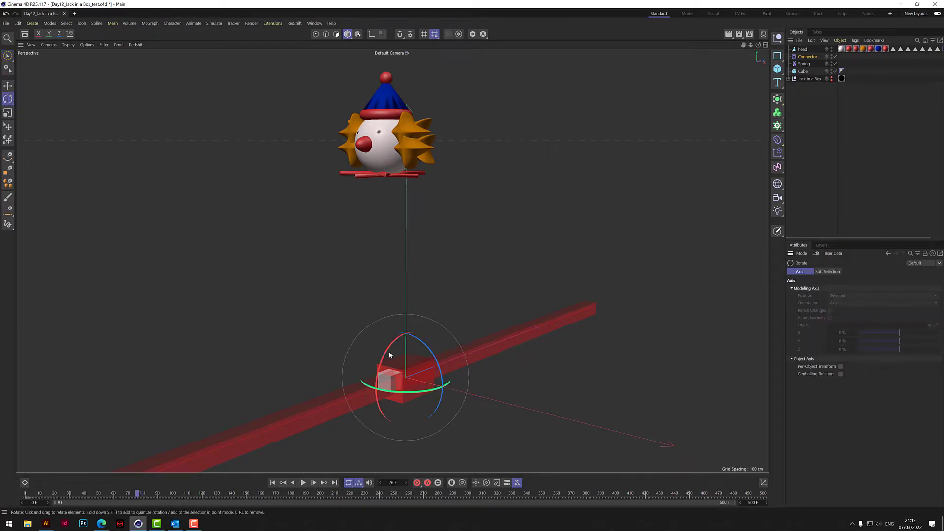
{"action": "left_click_drag", "start_coordinate": [389, 354], "coordinate": [451, 316]}
{"action": "key", "text": "space"}
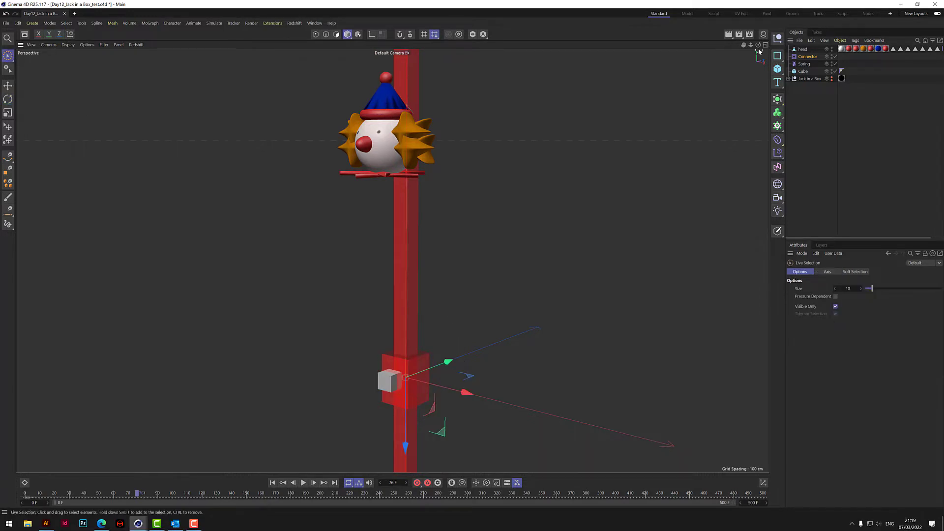
{"action": "left_click_drag", "start_coordinate": [759, 46], "coordinate": [392, 260]}
- Set head as the Connector's Object A and Cube as its Object B
{"action": "left_click", "coordinate": [807, 57]}
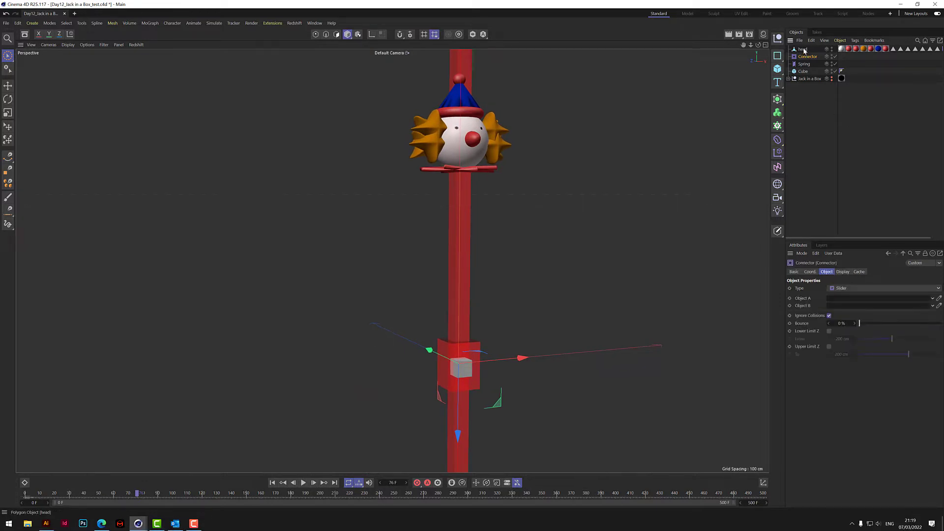
{"action": "left_click_drag", "start_coordinate": [804, 51], "coordinate": [836, 300]}
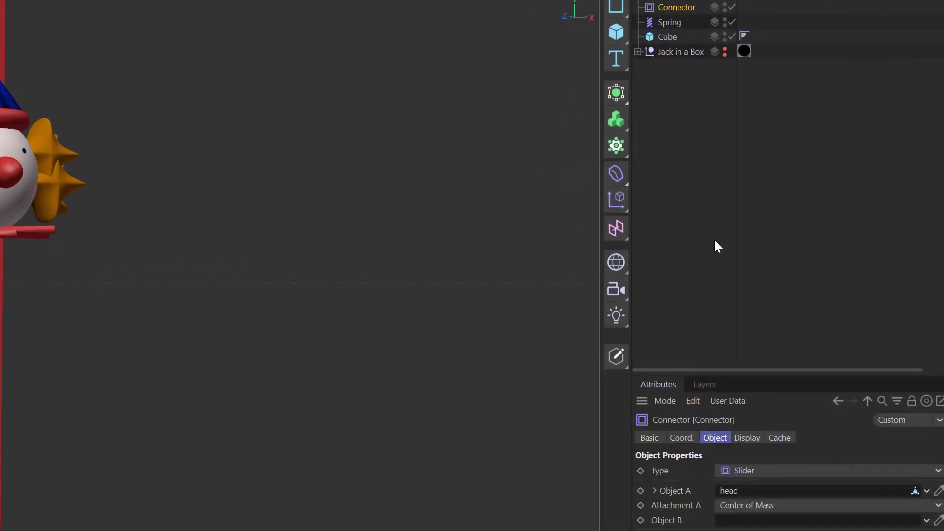
{"action": "left_click_drag", "start_coordinate": [674, 36], "coordinate": [733, 521]}
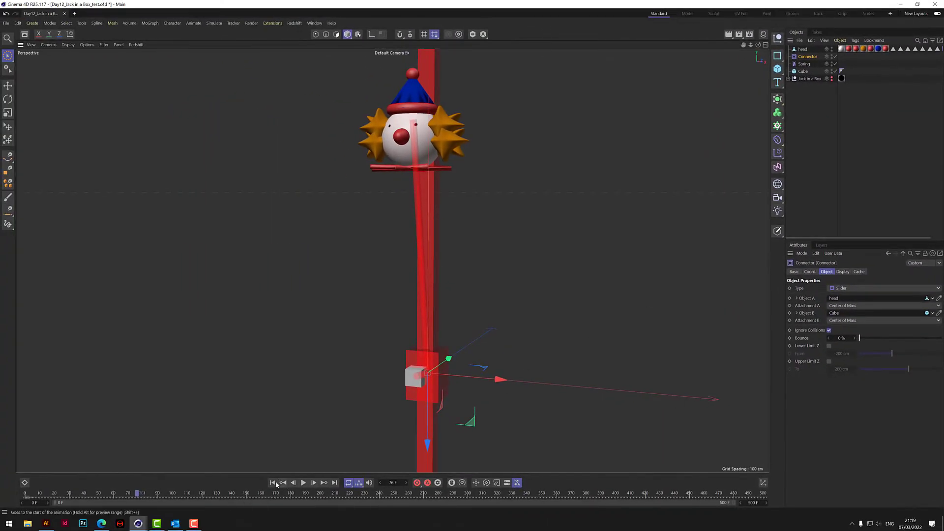
- Replay the simulation from the first frame to check the slider
{"action": "left_click", "coordinate": [275, 484]}
{"action": "left_click", "coordinate": [303, 483]}
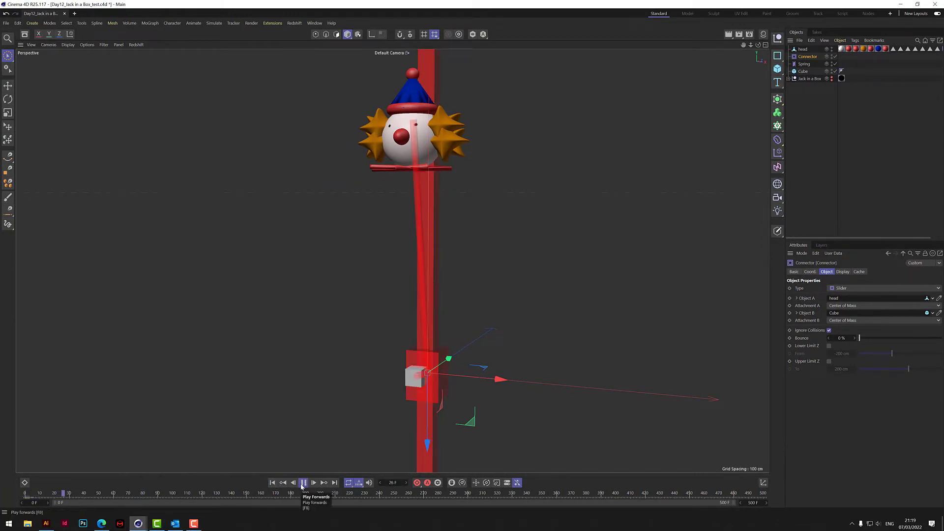
{"action": "left_click", "coordinate": [303, 483]}
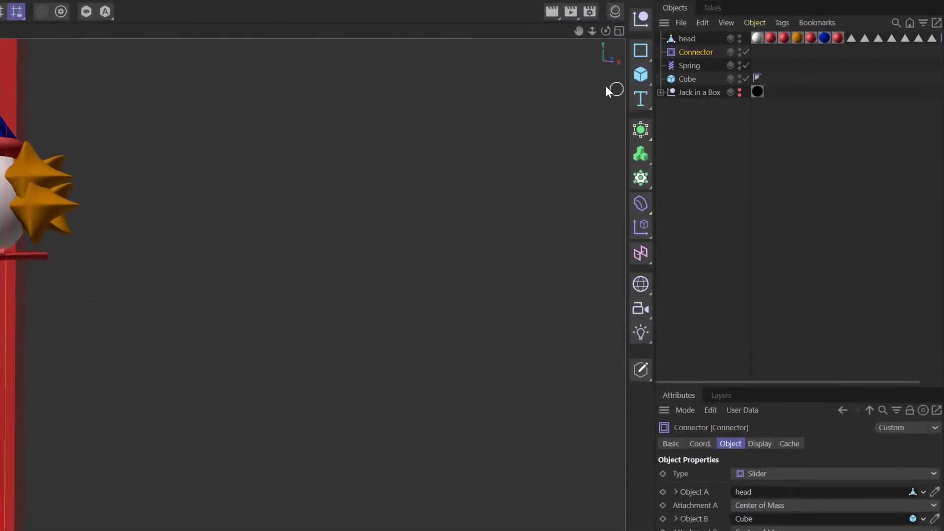
- Give the head a Rigid Body simulation tag
{"action": "right_click", "coordinate": [667, 36]}
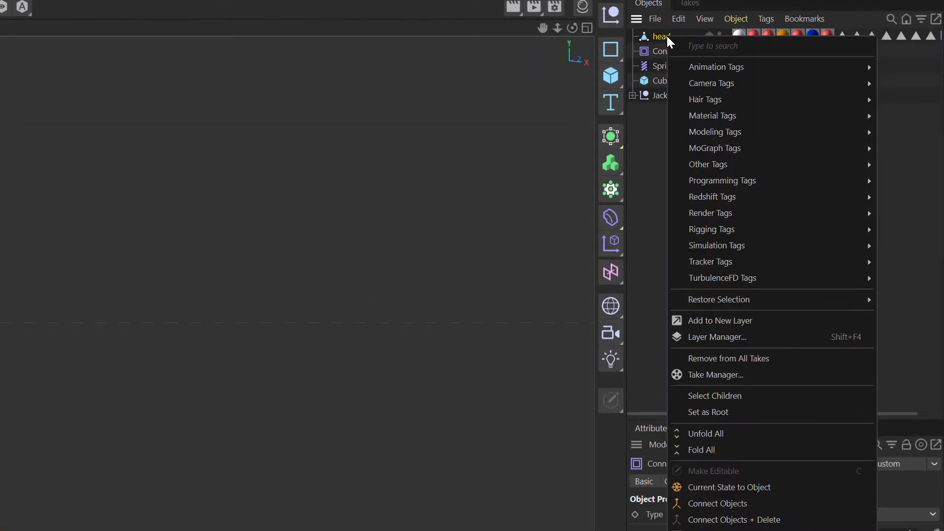
{"action": "mouse_move", "coordinate": [733, 246]}
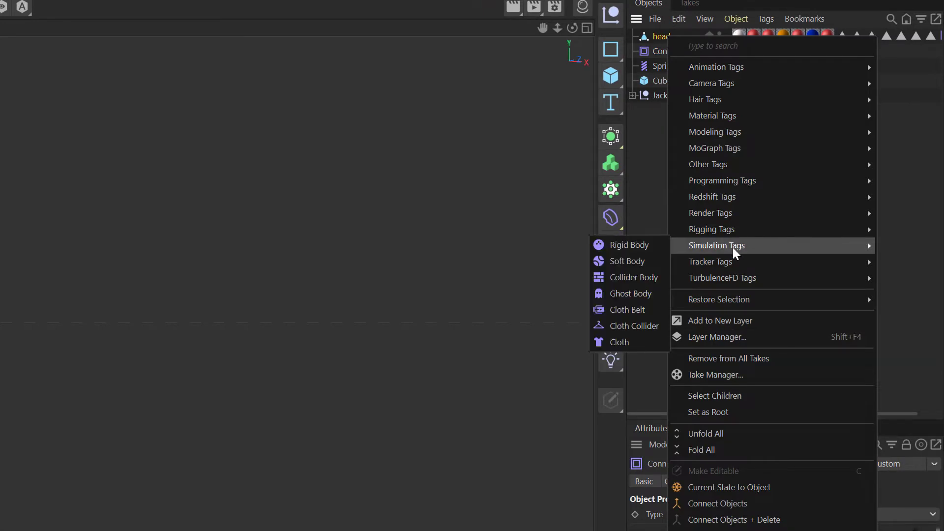
{"action": "left_click", "coordinate": [629, 244]}
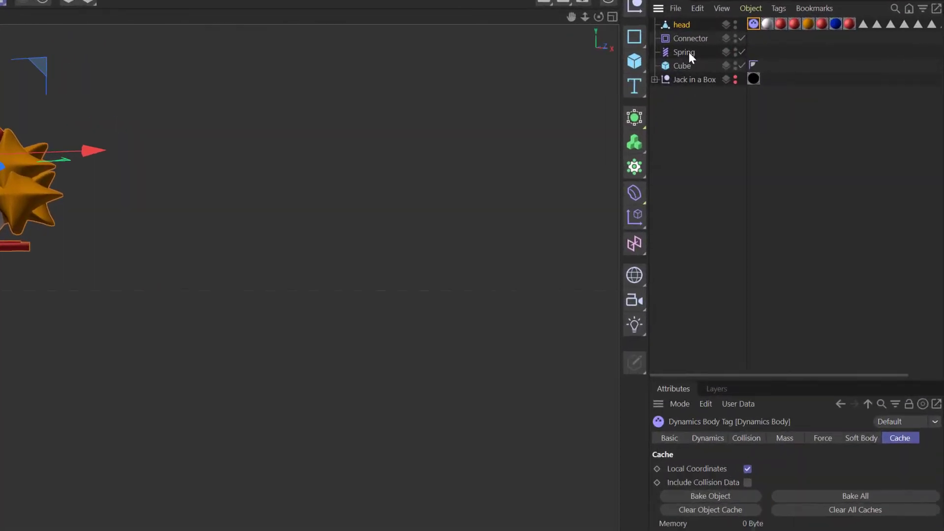
- Turn on Always Visible in the Spring's Display settings
{"action": "left_click", "coordinate": [687, 53]}
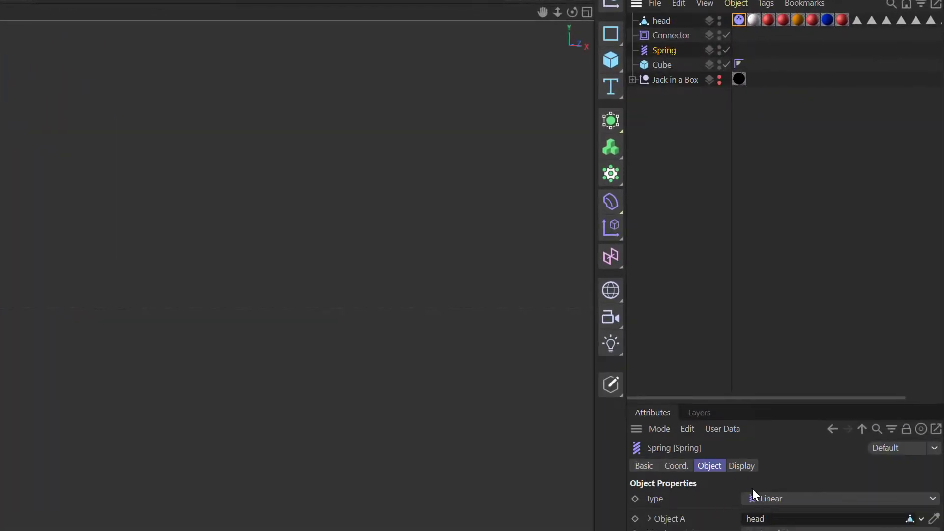
{"action": "left_click", "coordinate": [742, 466]}
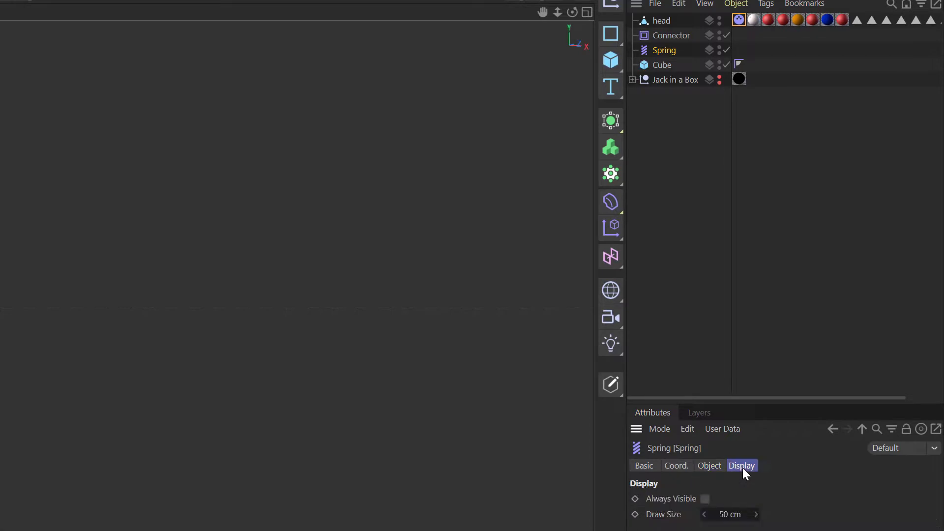
{"action": "left_click", "coordinate": [705, 499]}
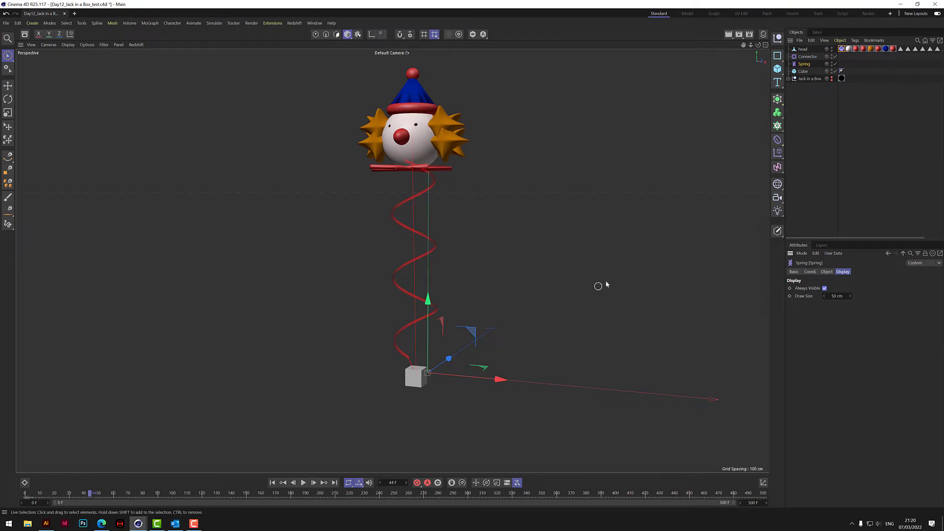
- Deselect all, rewind to the first frame and play as the head drops and springs back
{"action": "left_click", "coordinate": [604, 282]}
{"action": "left_click", "coordinate": [272, 483]}
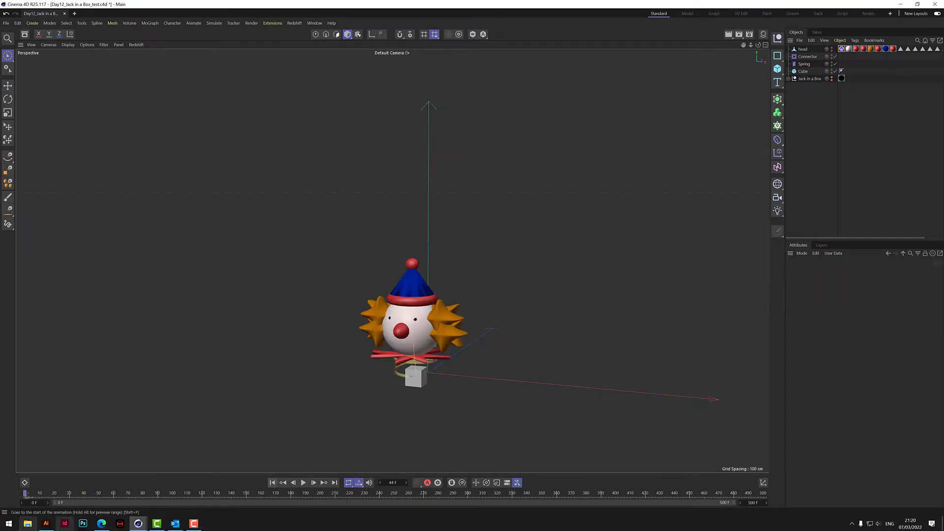
{"action": "left_click", "coordinate": [304, 483]}
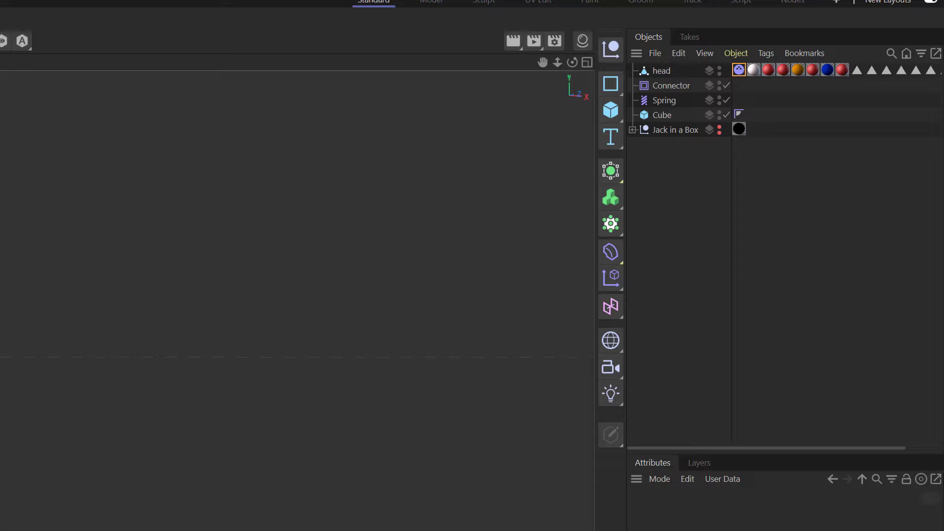
- Set the Spring's Rest Length to 80 cm and keyframe it
{"action": "left_click", "coordinate": [668, 100]}
{"action": "left_click", "coordinate": [712, 516]}
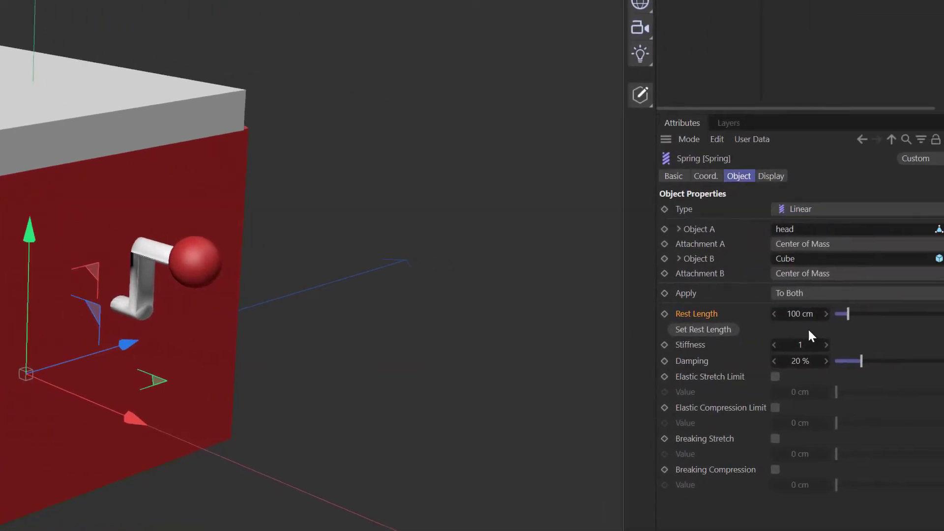
{"action": "double_click", "coordinate": [799, 313]}
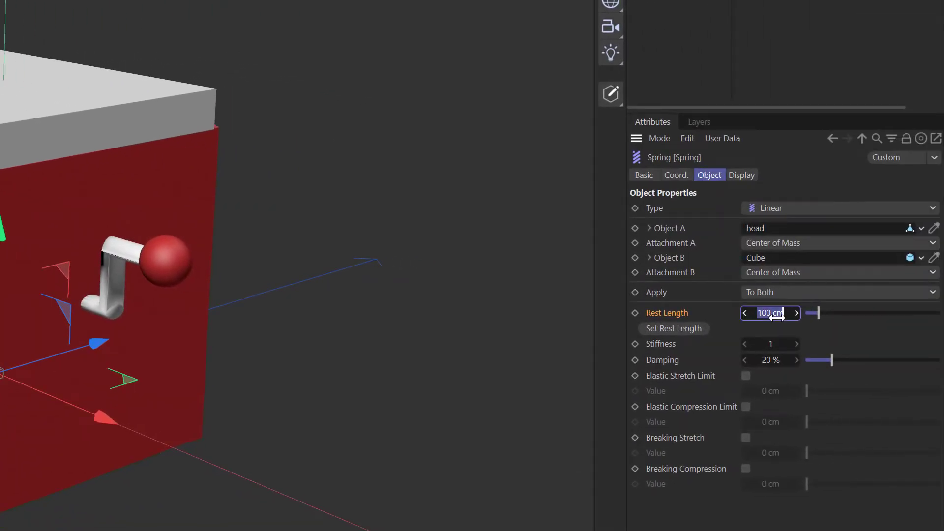
{"action": "type", "text": "80"}
{"action": "key", "text": "Return"}
{"action": "left_click", "coordinate": [635, 313]}
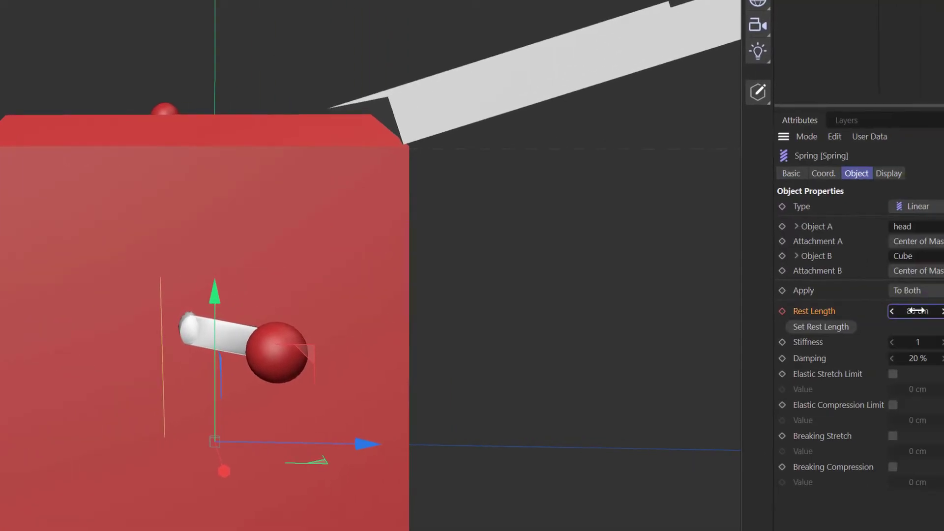
- At a later frame, set the Rest Length to 70 cm and keyframe it
{"action": "double_click", "coordinate": [943, 313]}
{"action": "type", "text": "70"}
{"action": "key", "text": "Return"}
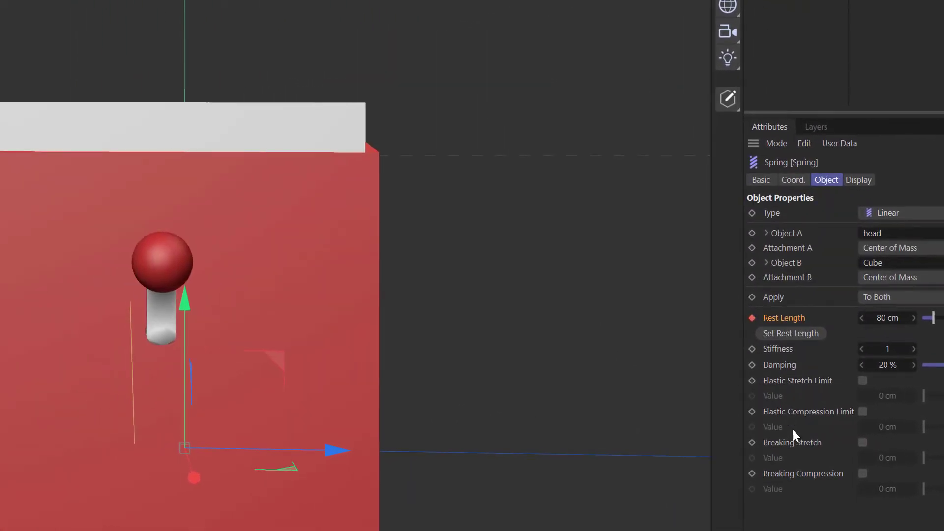
{"action": "left_click", "coordinate": [915, 318]}
{"action": "type", "text": "70"}
{"action": "left_click", "coordinate": [751, 317]}
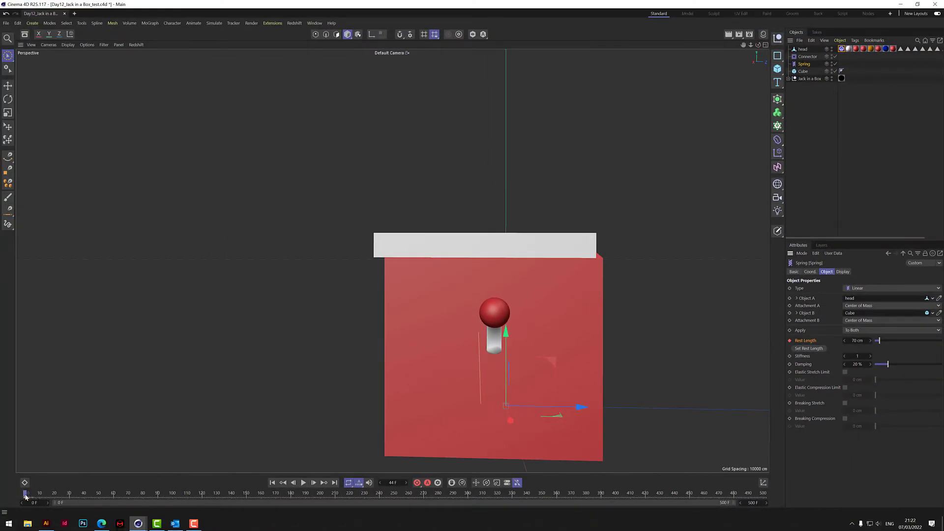
{"action": "left_click_drag", "start_coordinate": [758, 45], "coordinate": [364, 265]}
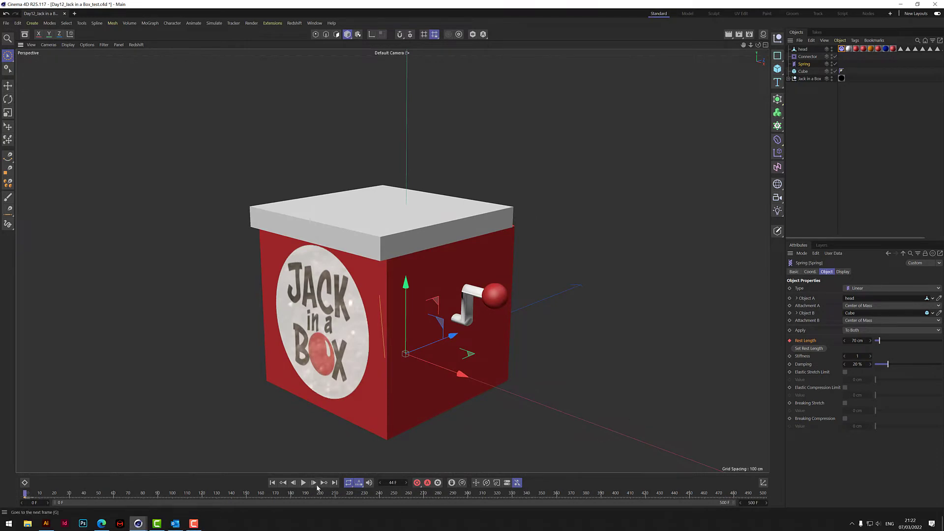
{"action": "left_click", "coordinate": [302, 483]}
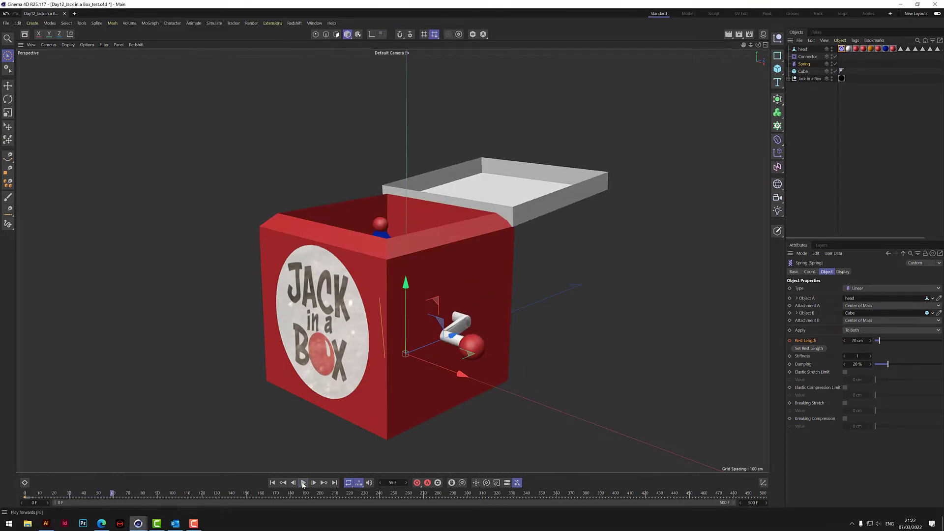
{"action": "left_click", "coordinate": [303, 482]}
{"action": "left_click", "coordinate": [102, 494]}
{"action": "mouse_move", "coordinate": [84, 500]}
{"action": "left_mouse_down"}
{"action": "mouse_move", "coordinate": [67, 501]}
{"action": "mouse_move", "coordinate": [84, 502]}
{"action": "left_mouse_up"}
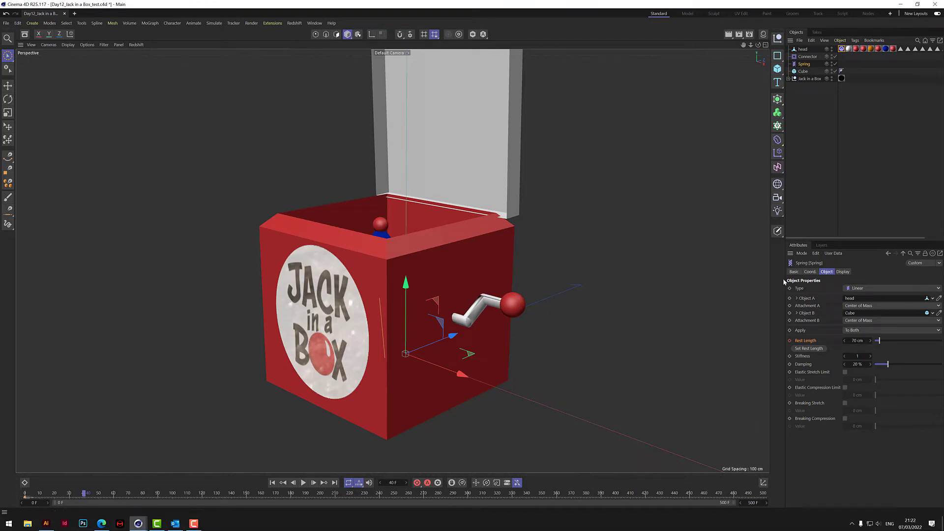
{"action": "left_click", "coordinate": [864, 343]}
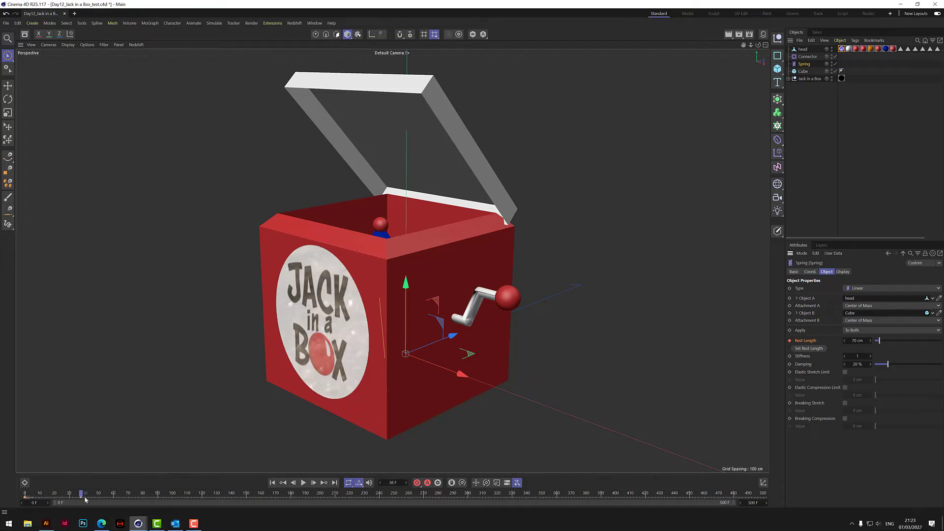
- Step forward two frames and set the Spring's Rest Length to 300 cm
{"action": "left_click", "coordinate": [314, 483]}
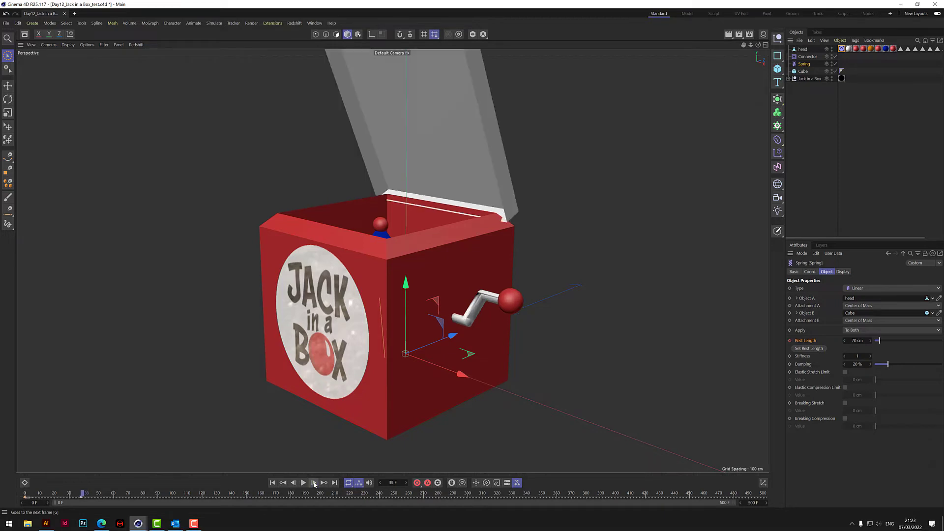
{"action": "left_click", "coordinate": [314, 483]}
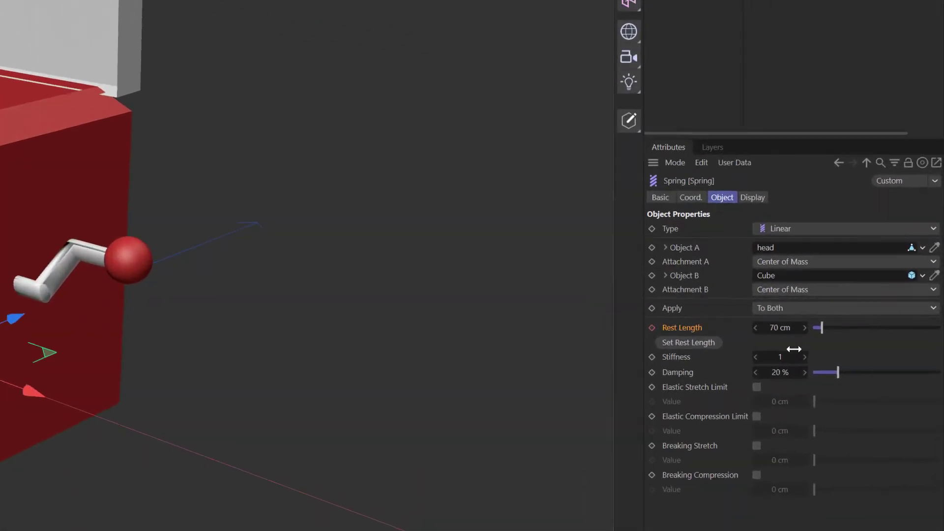
{"action": "left_click", "coordinate": [784, 331]}
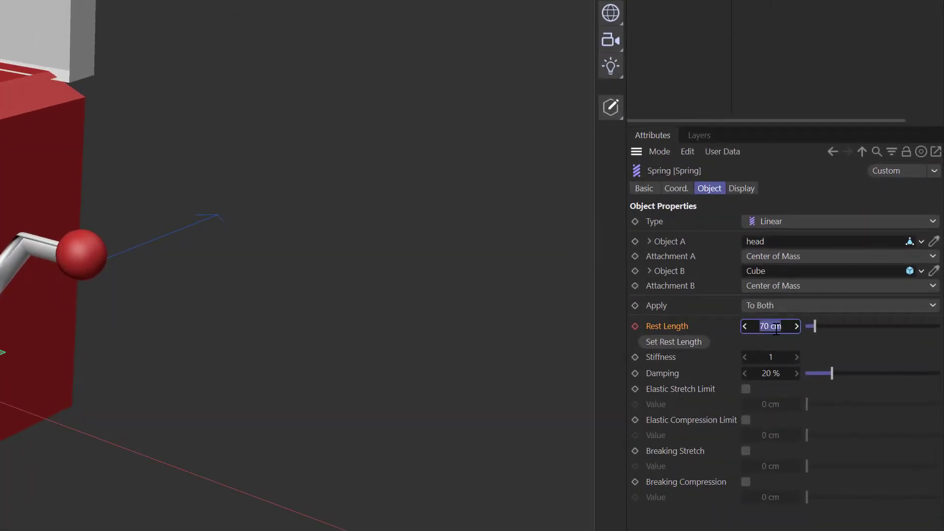
{"action": "type", "text": "300"}
{"action": "key", "text": "Return"}
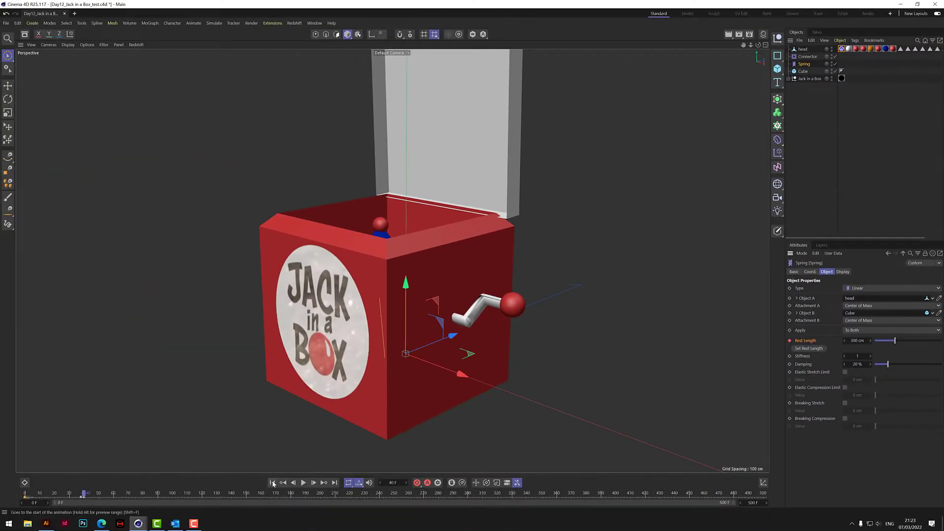
- Play the animation from frame 0 to test the head popping out of the box
{"action": "left_click", "coordinate": [273, 484]}
{"action": "left_click", "coordinate": [303, 483]}
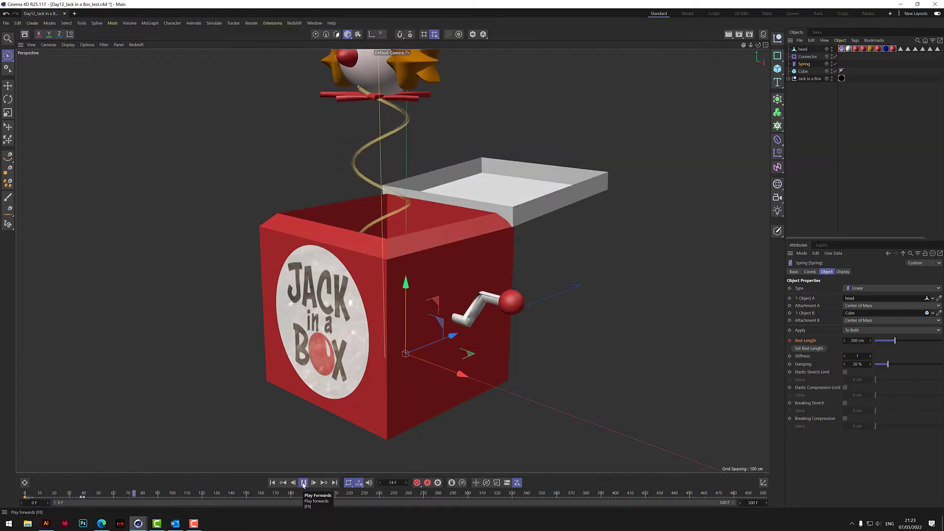
{"action": "left_click", "coordinate": [303, 483]}
{"action": "left_click_drag", "start_coordinate": [757, 50], "coordinate": [391, 260]}
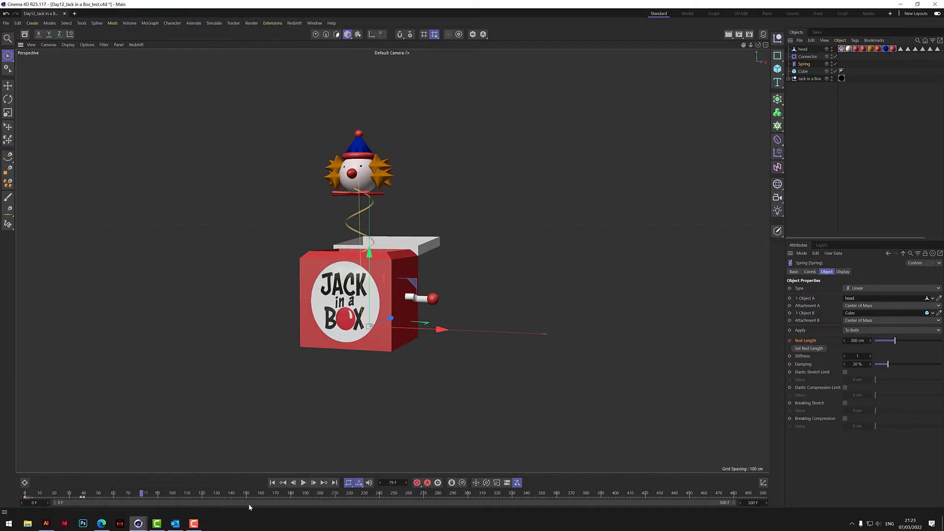
{"action": "left_click", "coordinate": [273, 483]}
{"action": "left_click", "coordinate": [303, 483]}
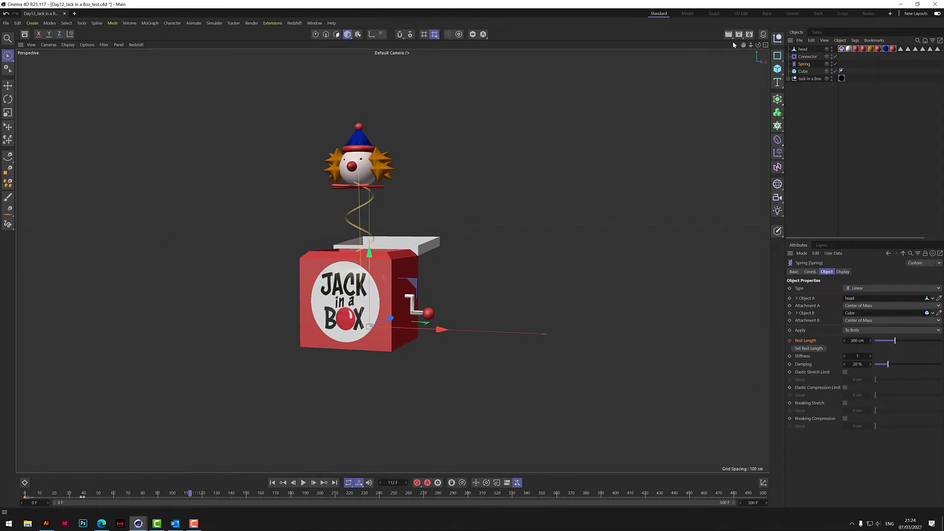
- Add a Physical Sky object from the Light list, then deselect it
{"action": "left_click", "coordinate": [777, 211]}
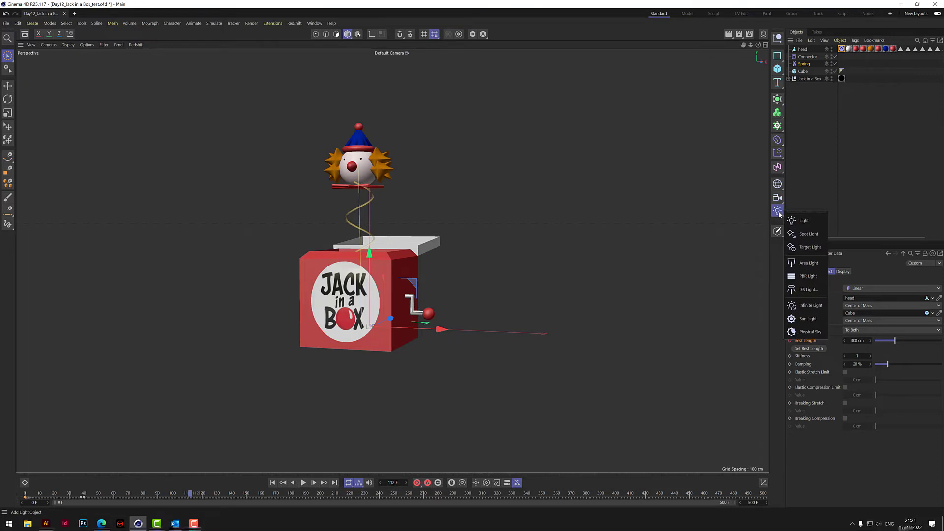
{"action": "left_click", "coordinate": [820, 333]}
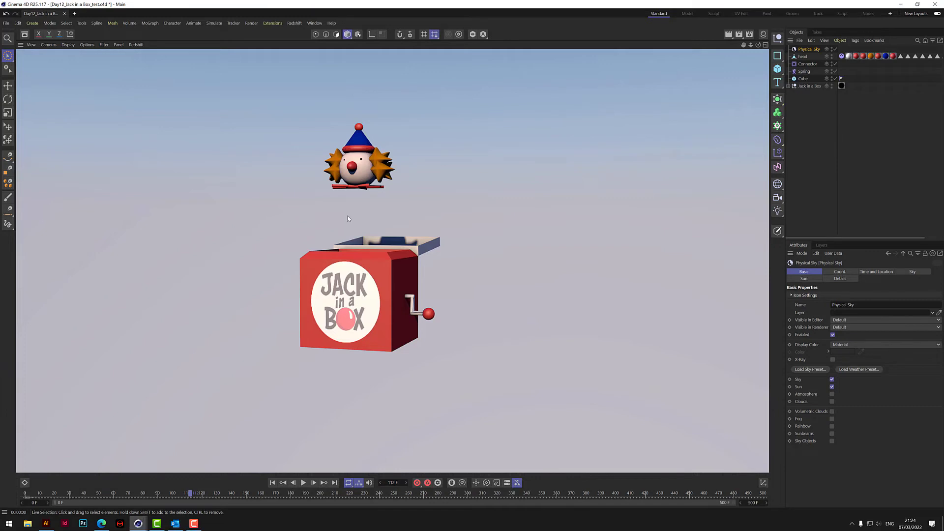
{"action": "left_click", "coordinate": [809, 129]}
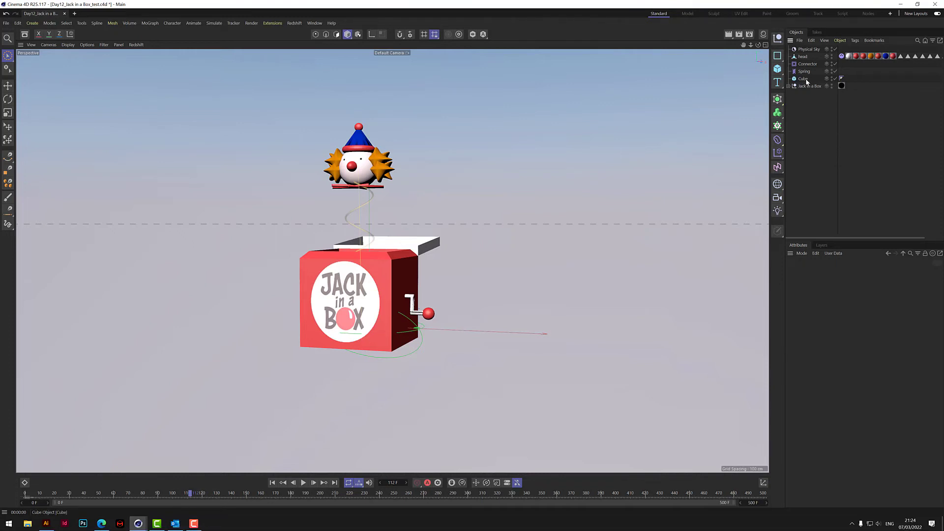
- Add a Helix spline and delete the Physical Sky
{"action": "left_click", "coordinate": [781, 62]}
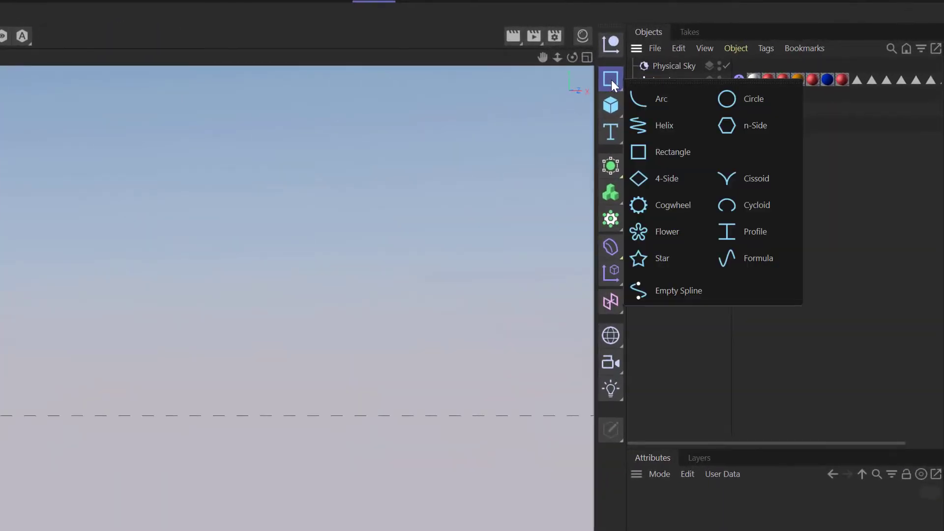
{"action": "left_click", "coordinate": [665, 128]}
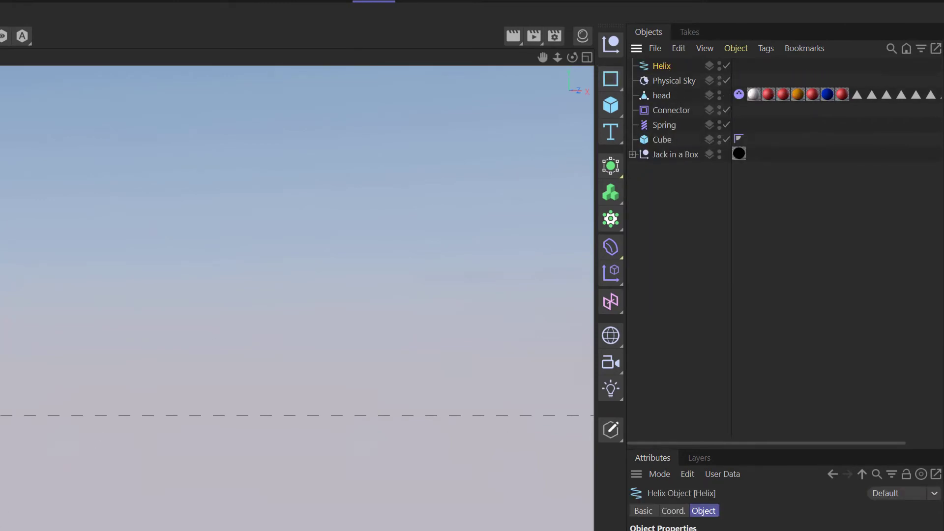
{"action": "left_click", "coordinate": [674, 81]}
{"action": "key", "text": "Delete"}
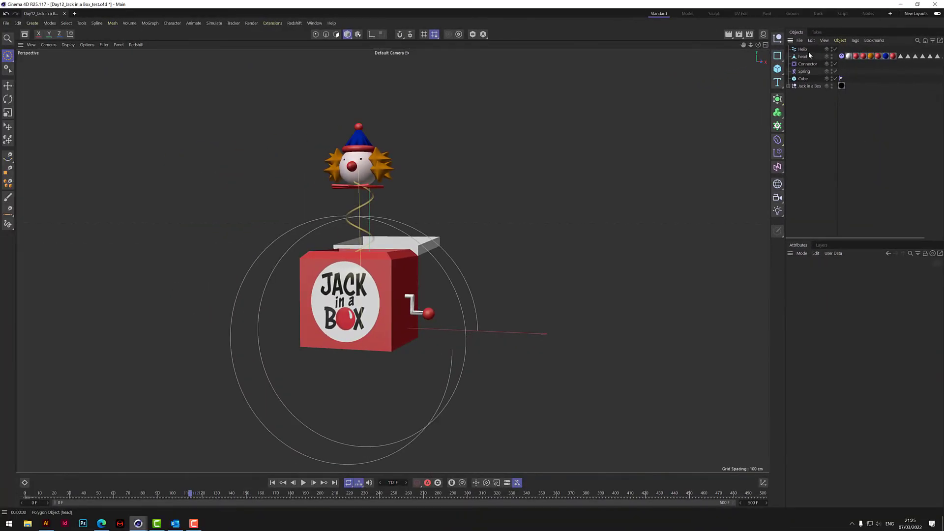
- Set the Helix plane to XZ with start and end radii of 20 cm
{"action": "left_click", "coordinate": [803, 49]}
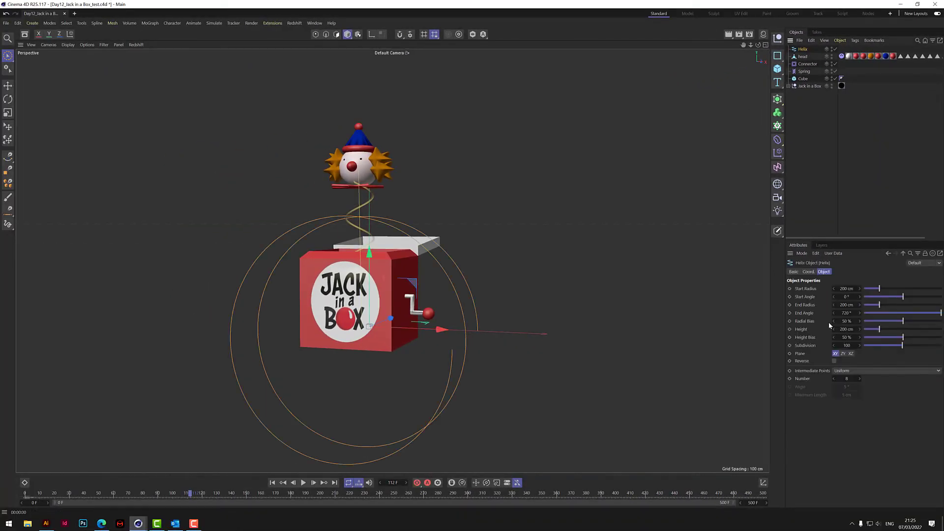
{"action": "left_click", "coordinate": [851, 354]}
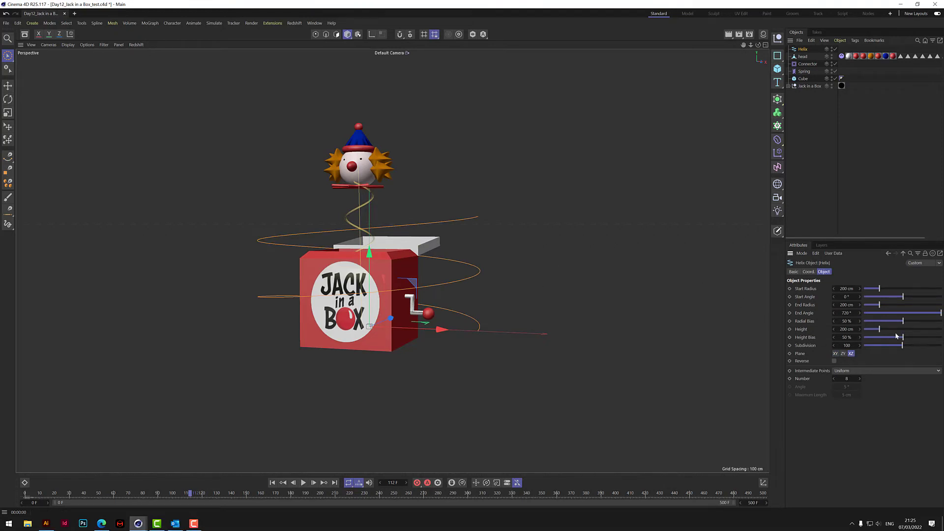
{"action": "left_click", "coordinate": [846, 289]}
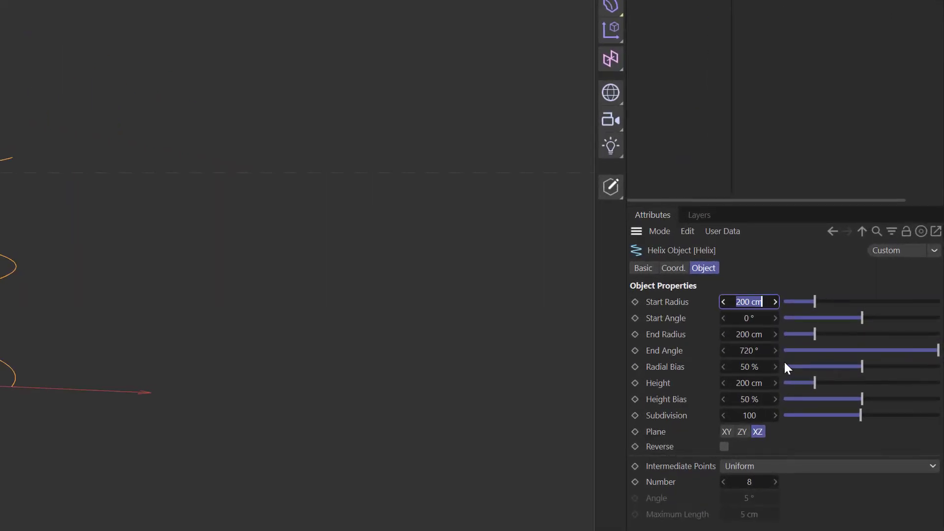
{"action": "type", "text": "20"}
{"action": "left_click", "coordinate": [748, 334]}
{"action": "type", "text": "20"}
{"action": "key", "text": "Return"}
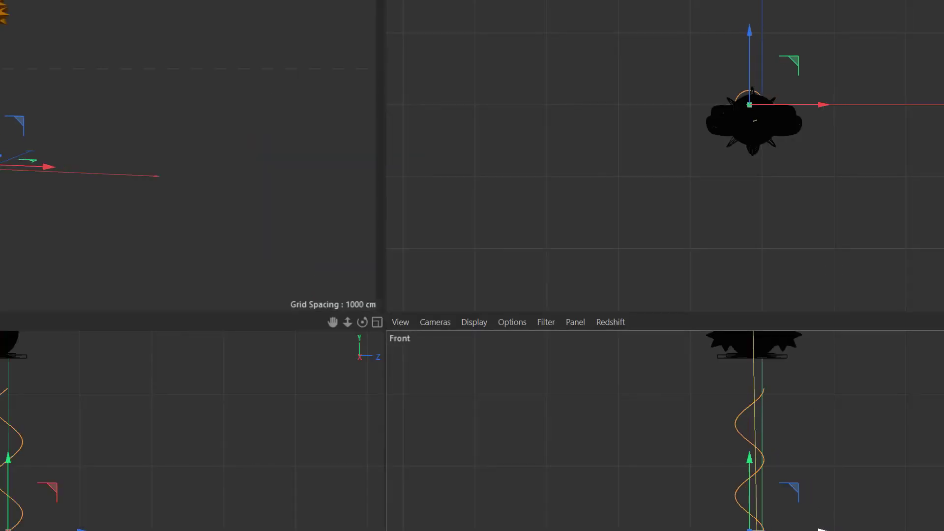
- Raise the Helix height to 249 cm and the end angle to 3548°
{"action": "left_click_drag", "start_coordinate": [751, 33], "coordinate": [757, 57]}
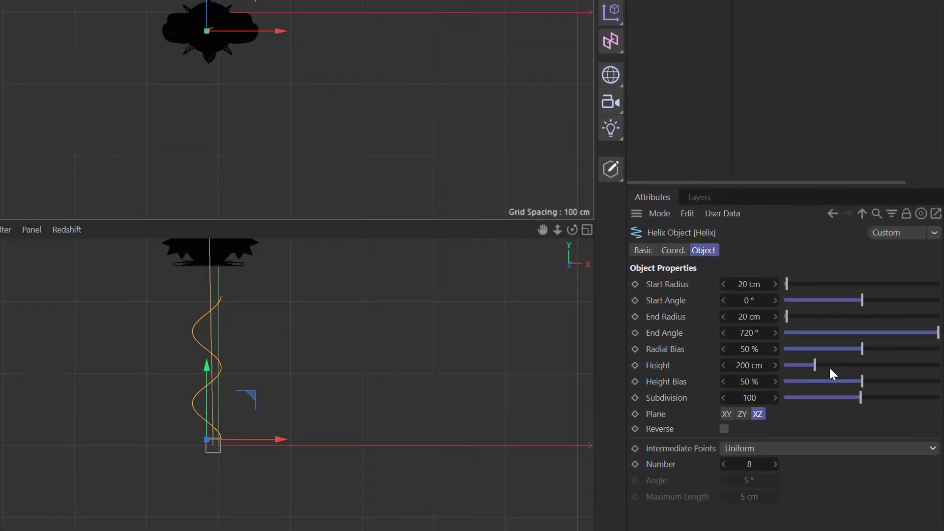
{"action": "left_click_drag", "start_coordinate": [818, 365], "coordinate": [823, 365]}
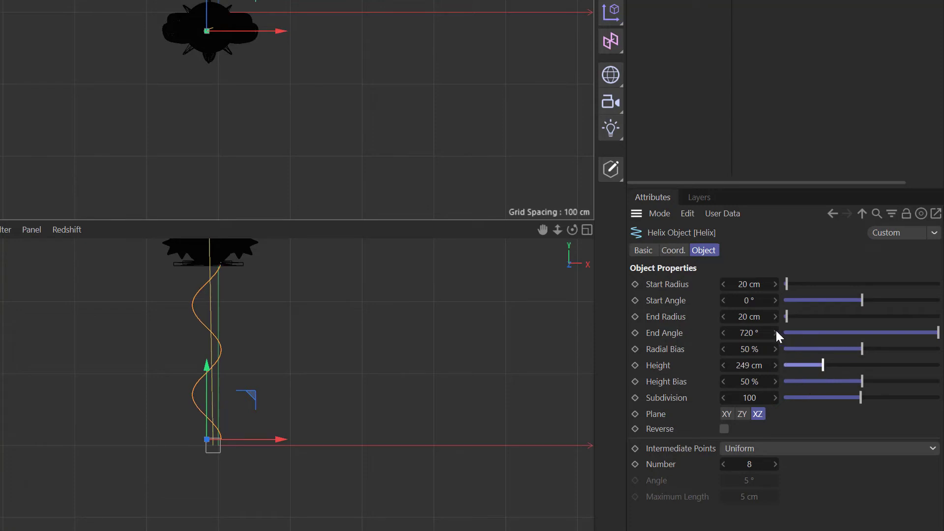
{"action": "left_click_drag", "start_coordinate": [775, 329], "coordinate": [943, 330]}
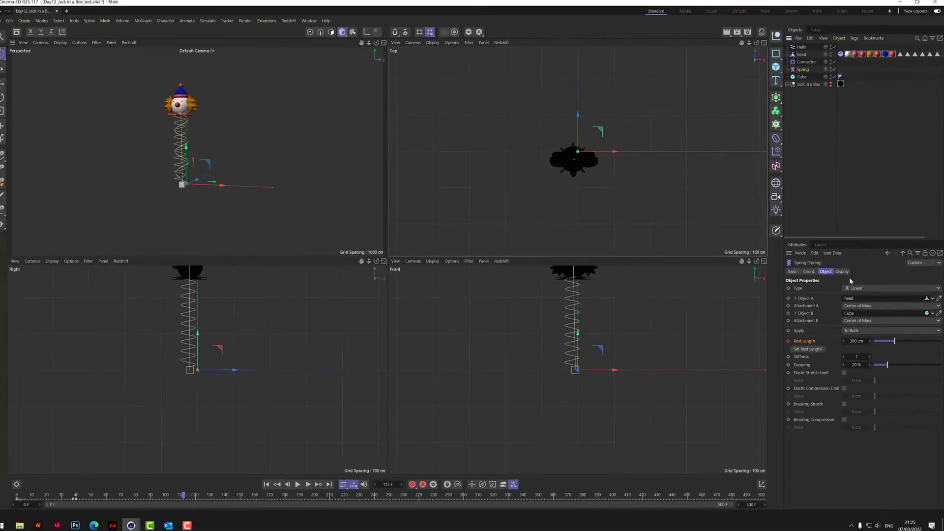
- Untick the Spring's Always Visible display option, then maximize and orbit the Perspective view
{"action": "left_click", "coordinate": [842, 272]}
{"action": "left_click", "coordinate": [825, 288]}
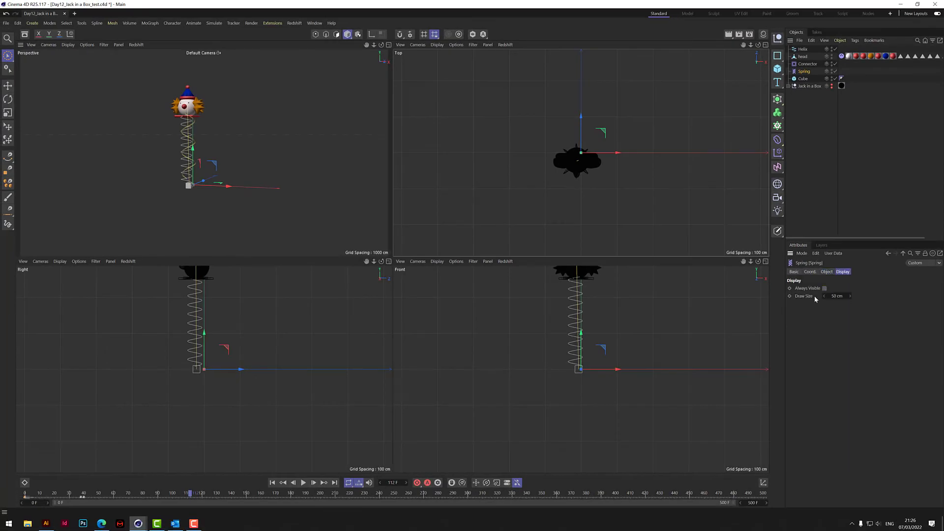
{"action": "left_click", "coordinate": [311, 171]}
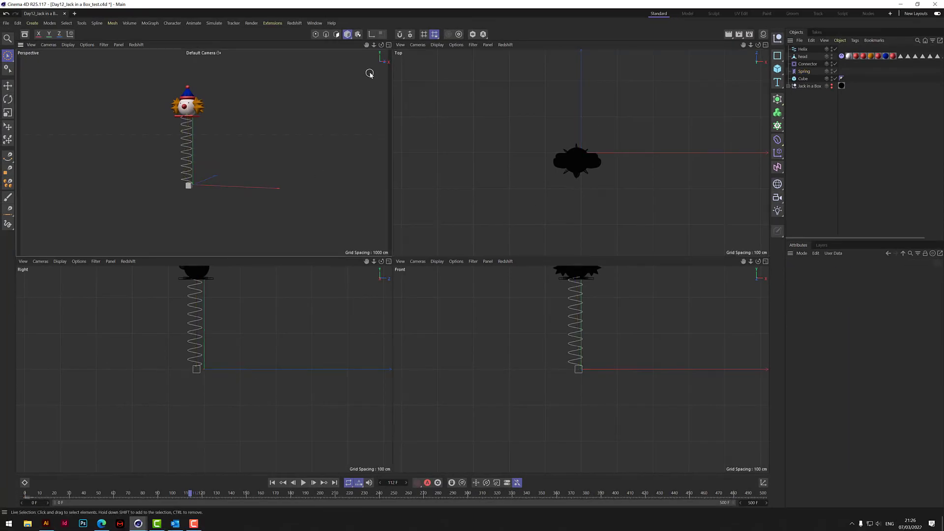
{"action": "left_click", "coordinate": [388, 45]}
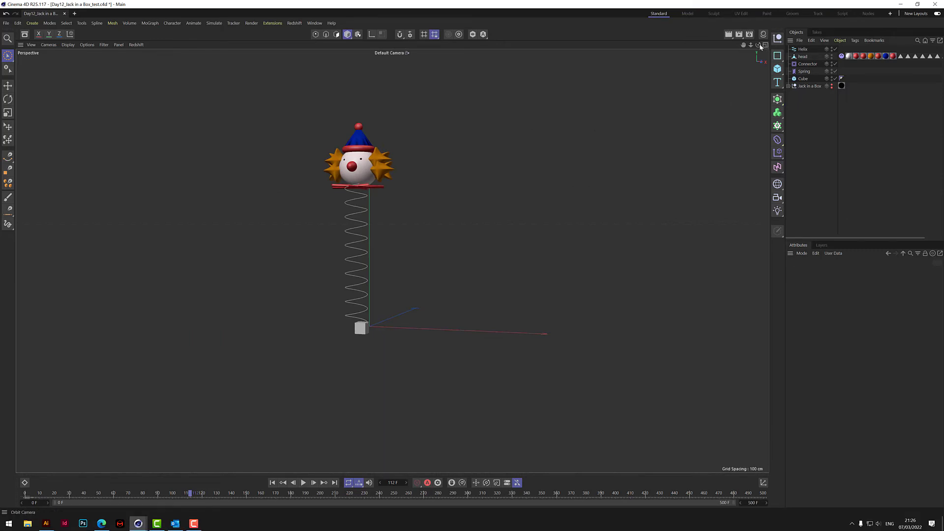
{"action": "left_click_drag", "start_coordinate": [453, 205], "coordinate": [392, 261], "text": "alt"}
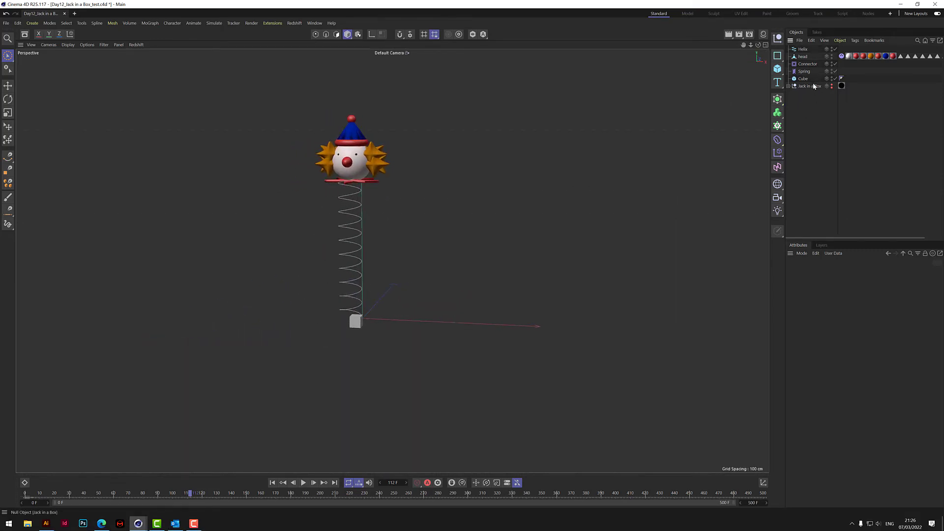
- Create a Sweep using a 1 cm radius Circle profile and the Helix as path
{"action": "left_click", "coordinate": [777, 99]}
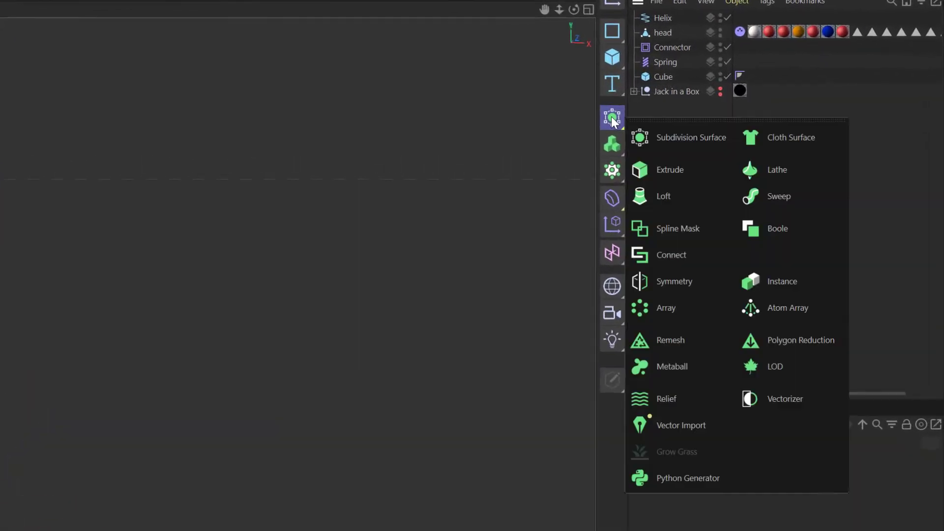
{"action": "left_click", "coordinate": [783, 199]}
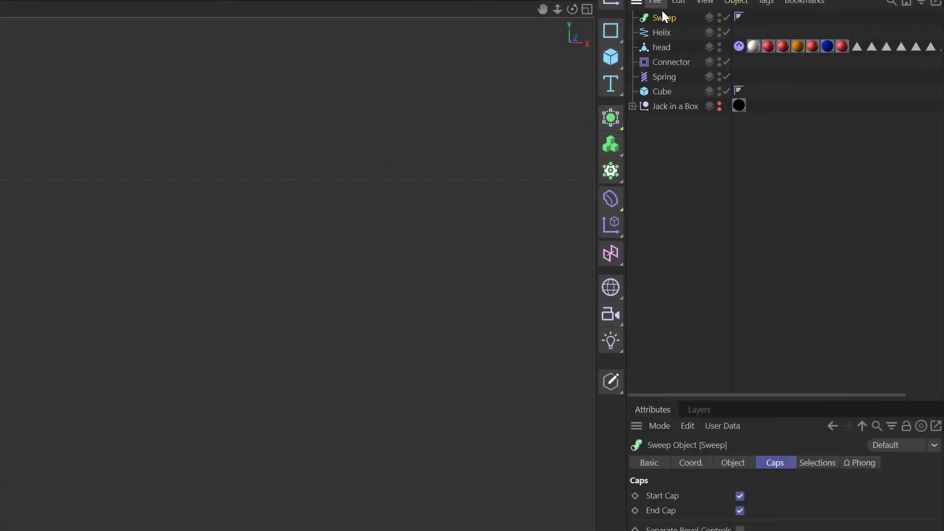
{"action": "left_click", "coordinate": [613, 34]}
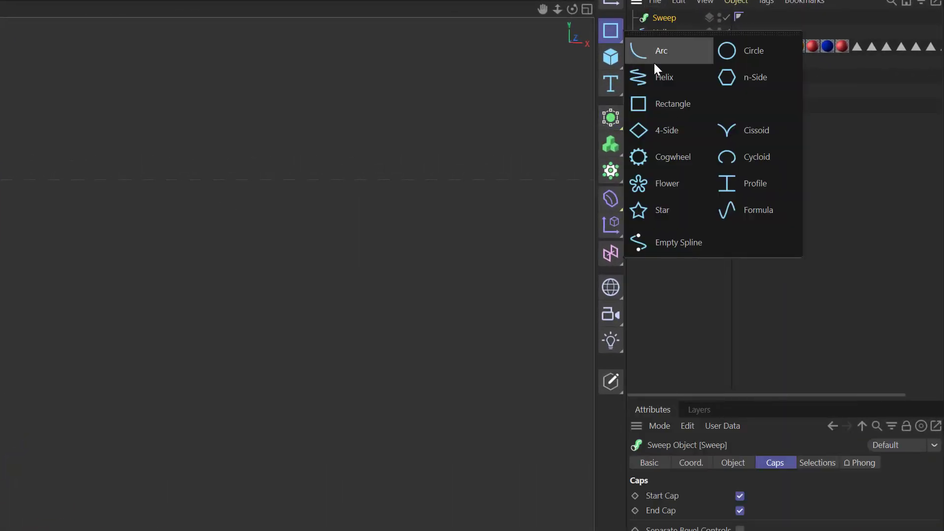
{"action": "left_click", "coordinate": [731, 54]}
{"action": "double_click", "coordinate": [755, 525]}
{"action": "type", "text": "1"}
{"action": "key", "text": "Return"}
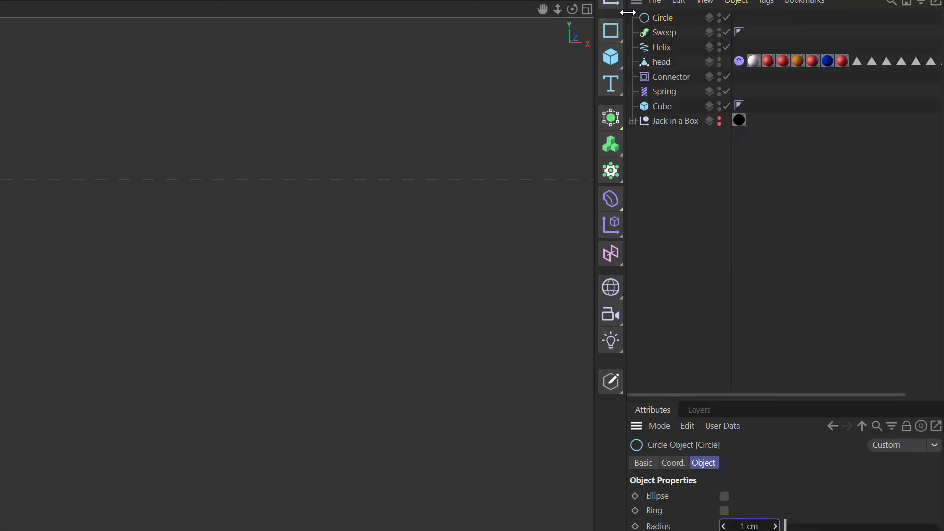
{"action": "left_click_drag", "start_coordinate": [660, 18], "coordinate": [665, 41]}
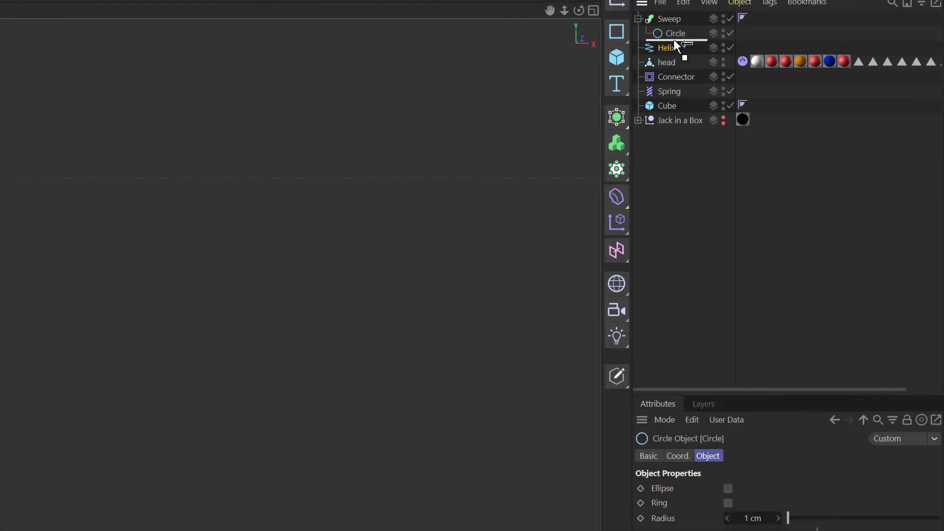
{"action": "left_click_drag", "start_coordinate": [678, 44], "coordinate": [679, 43]}
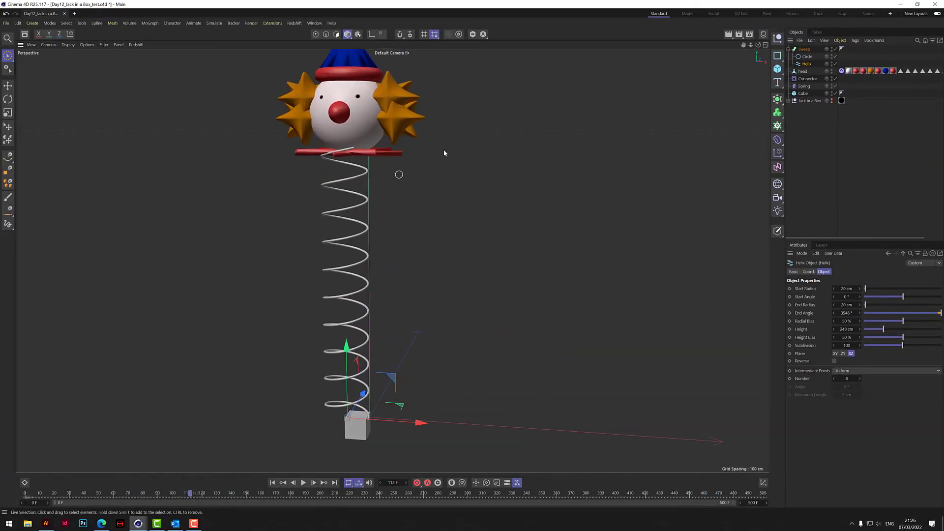
- Render the view to check the spring, then unhide the Jack in a Box
{"action": "left_click", "coordinate": [731, 39]}
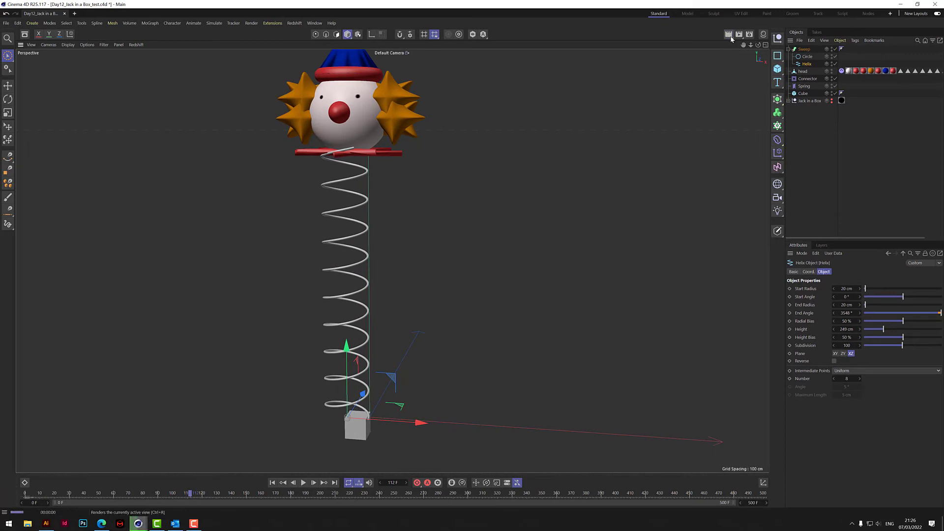
{"action": "left_click", "coordinate": [611, 160]}
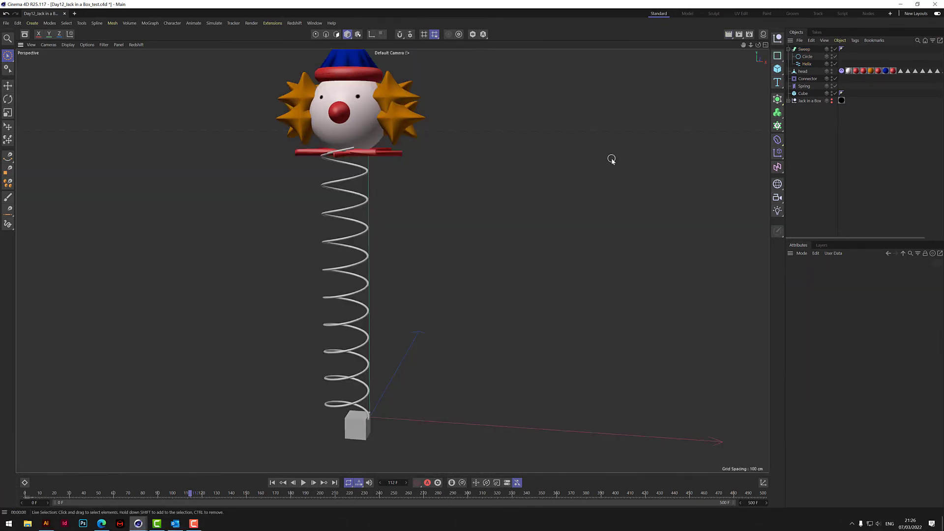
{"action": "left_click", "coordinate": [831, 99]}
{"action": "left_click_drag", "start_coordinate": [751, 46], "coordinate": [727, 50]}
- Play the pop-up animation from the first frame, then return to the start
{"action": "left_click", "coordinate": [272, 482]}
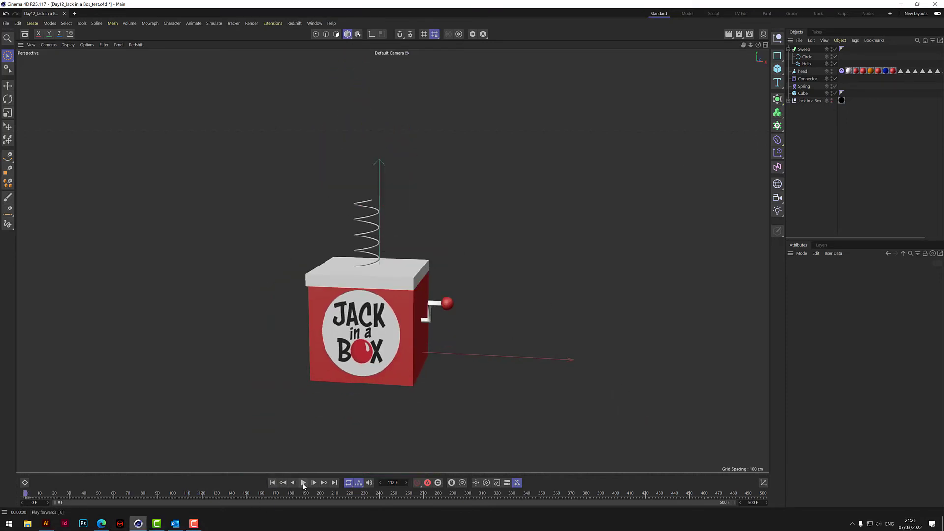
{"action": "left_click", "coordinate": [303, 483]}
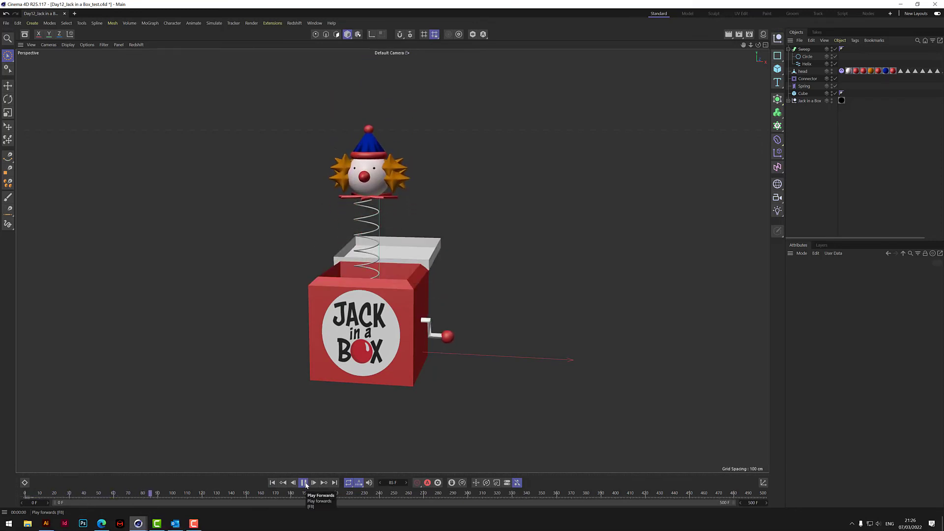
{"action": "left_click", "coordinate": [305, 484]}
{"action": "left_click", "coordinate": [272, 483]}
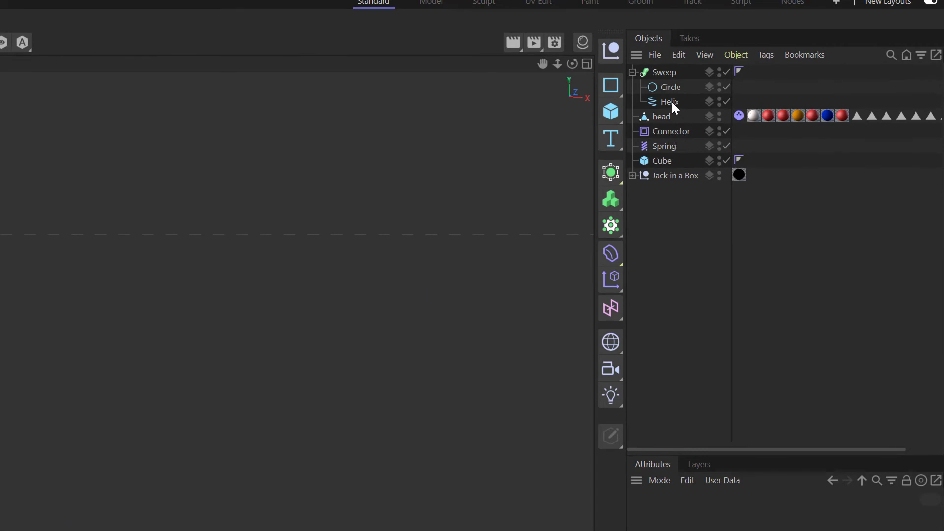
- Add an XPresso tag to the Helix and place a Helix node in the graph
{"action": "right_click", "coordinate": [672, 102]}
{"action": "mouse_move", "coordinate": [736, 368]}
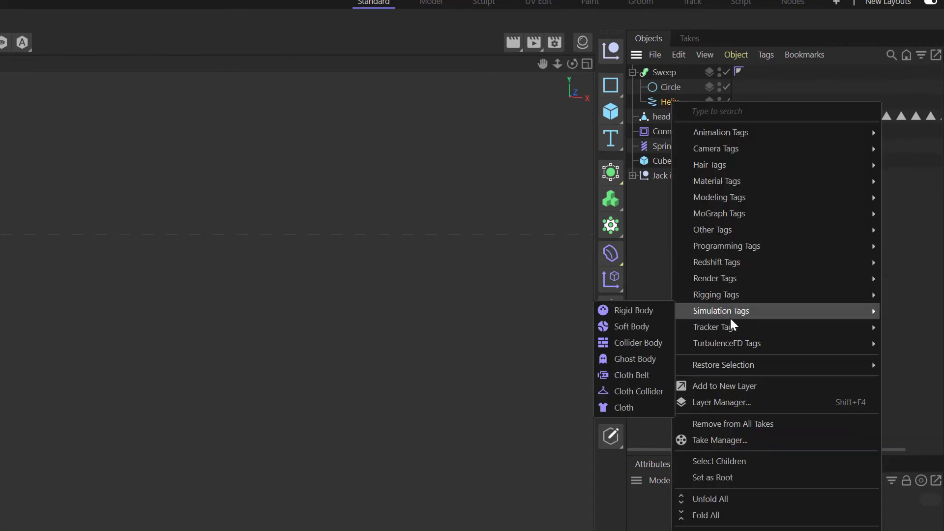
{"action": "mouse_move", "coordinate": [727, 247]}
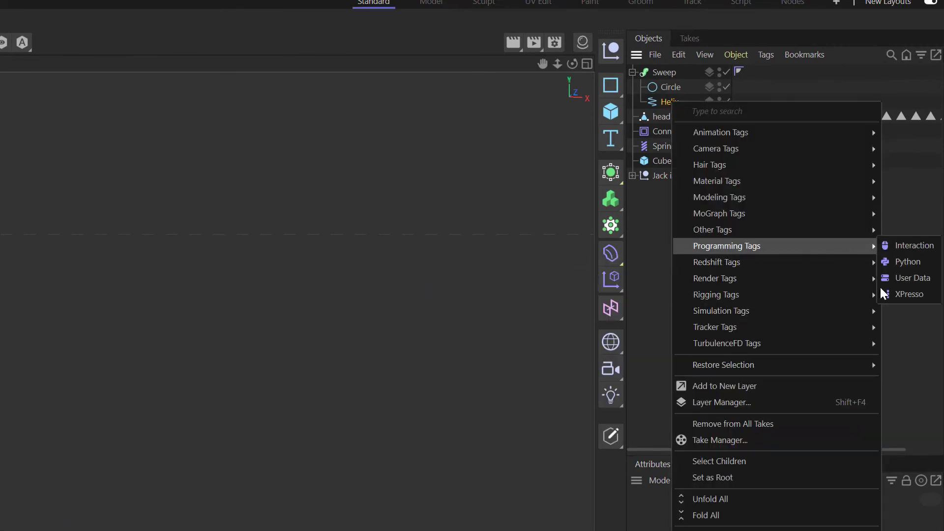
{"action": "left_click", "coordinate": [912, 293]}
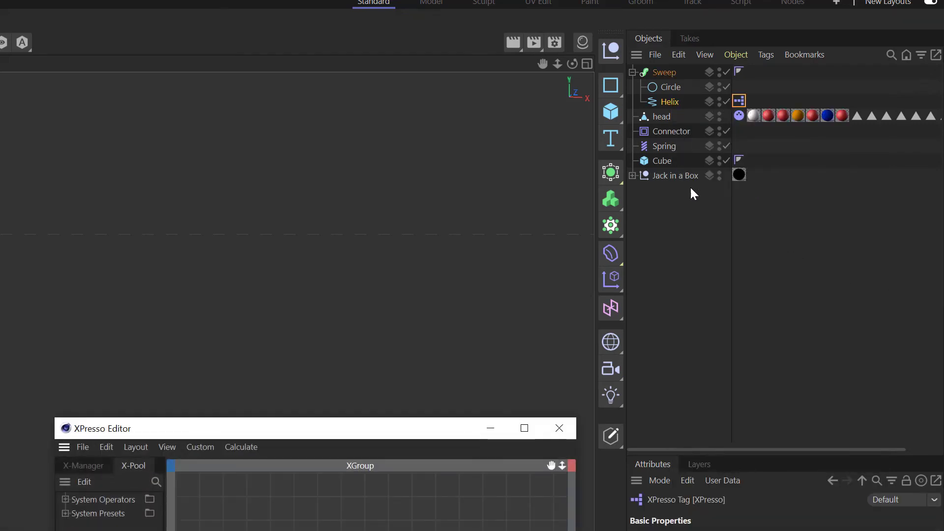
{"action": "left_click_drag", "start_coordinate": [668, 101], "coordinate": [453, 530]}
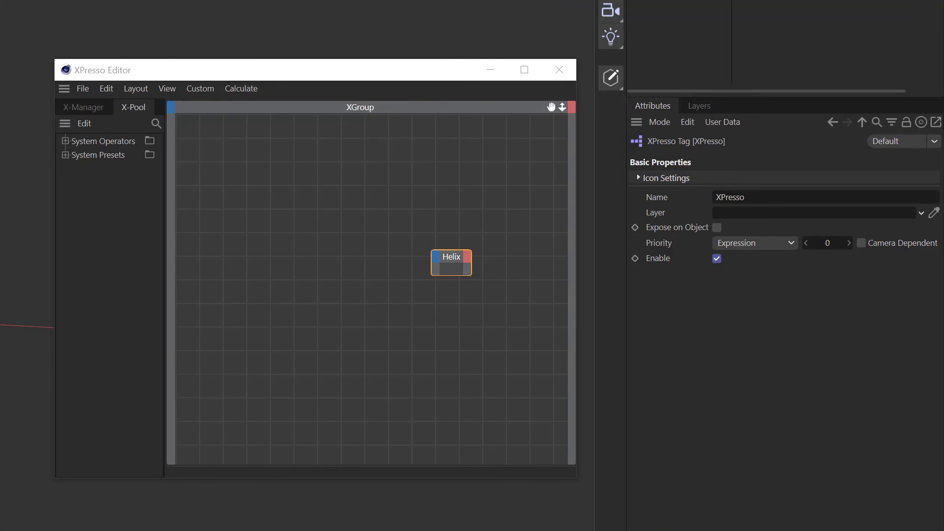
- Add a head node to the XPresso graph with a Coordinates > Position output
{"action": "left_click_drag", "start_coordinate": [545, 0], "coordinate": [320, 274]}
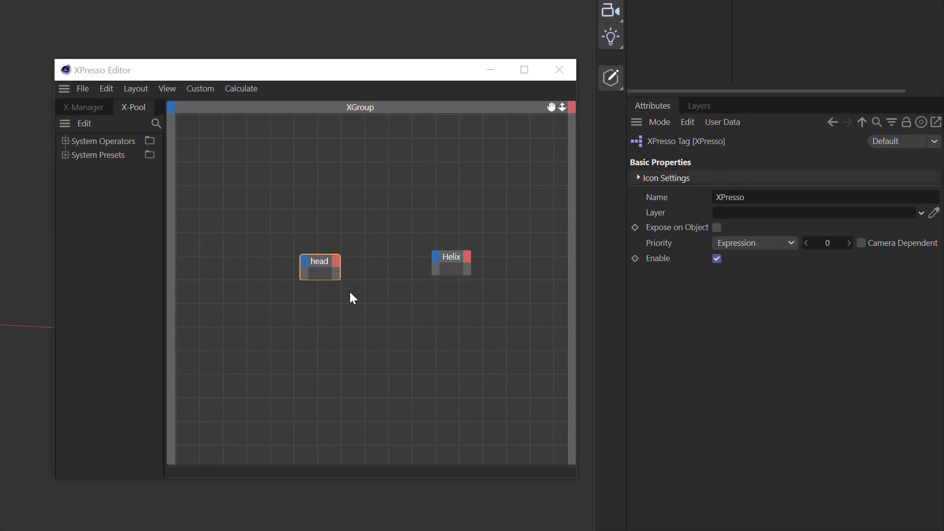
{"action": "left_click", "coordinate": [337, 263]}
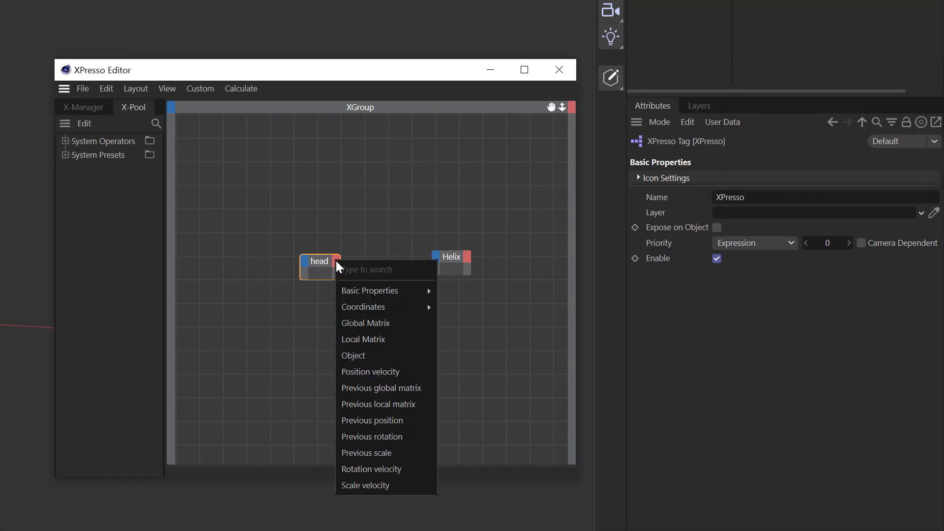
{"action": "mouse_move", "coordinate": [371, 306]}
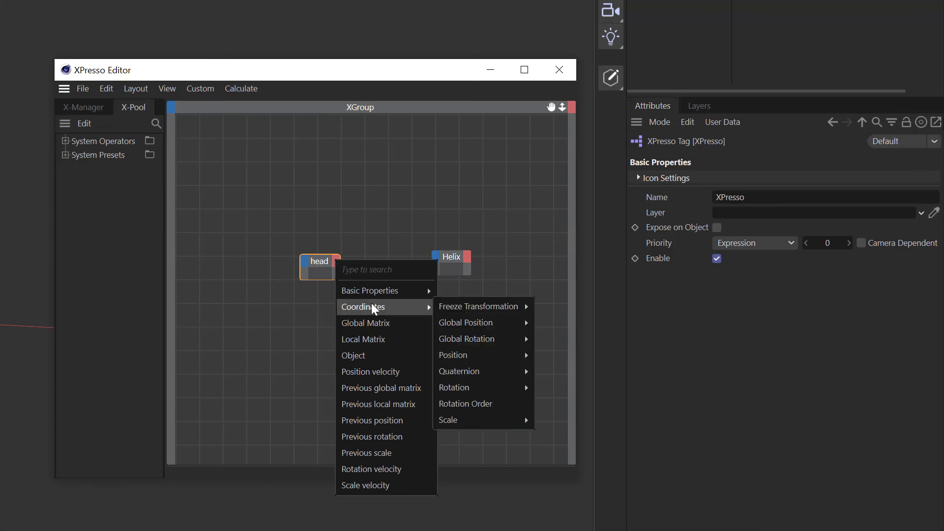
{"action": "mouse_move", "coordinate": [480, 368]}
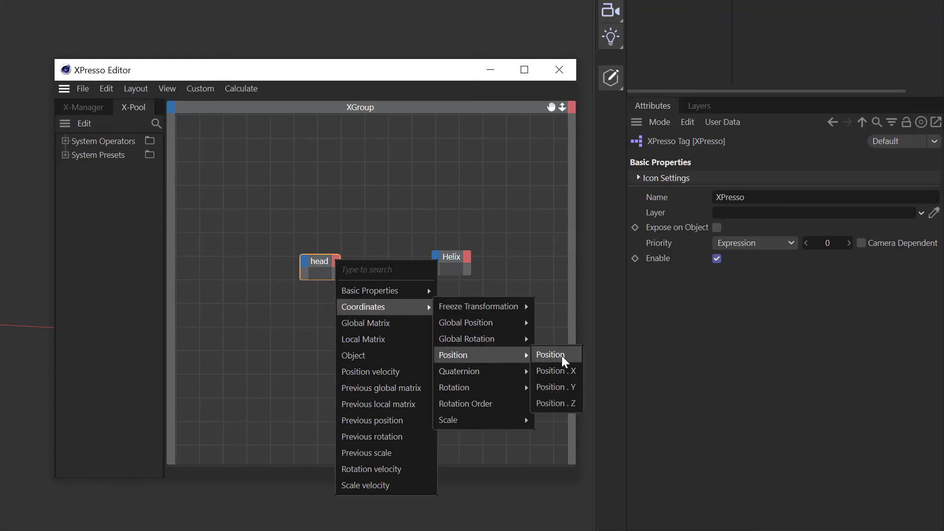
{"action": "left_click", "coordinate": [561, 355]}
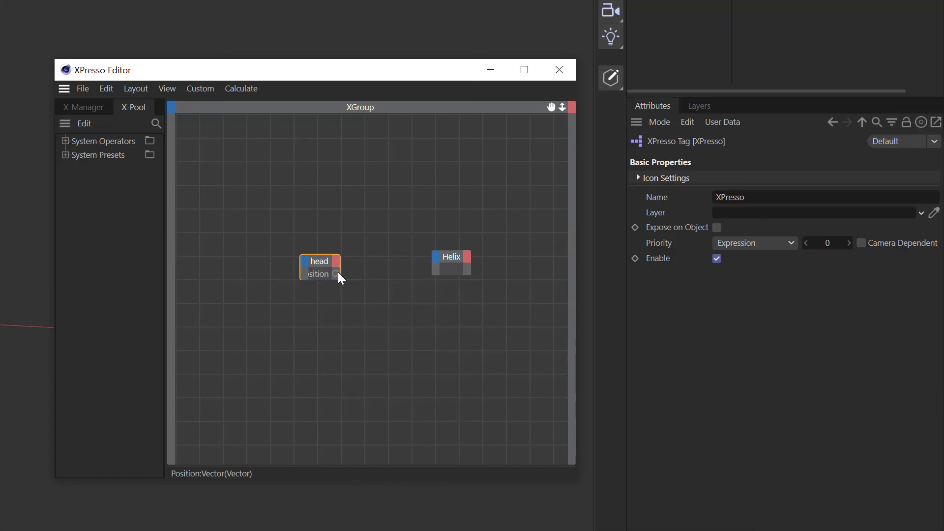
- Wire the head's Position output into the Helix node's Object Properties Height input
{"action": "left_click_drag", "start_coordinate": [337, 274], "coordinate": [436, 257]}
{"action": "mouse_move", "coordinate": [487, 370]}
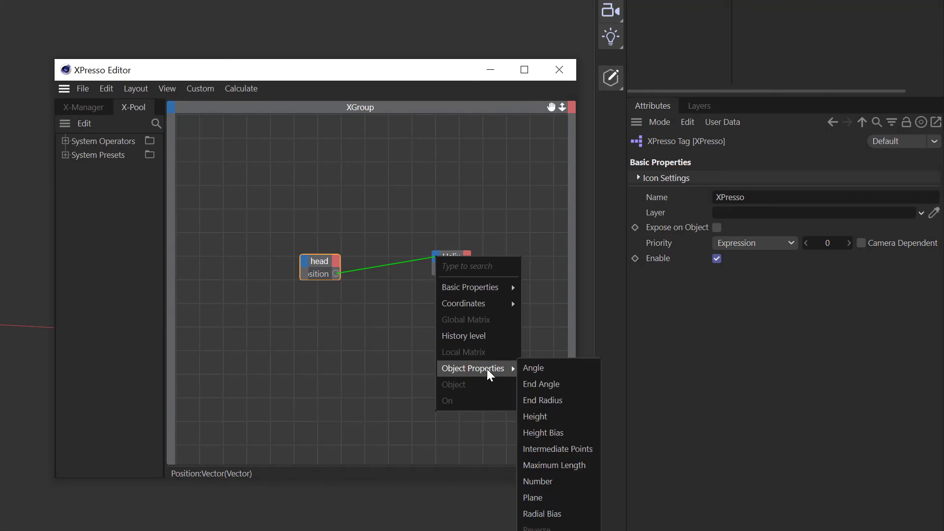
{"action": "left_click", "coordinate": [551, 417]}
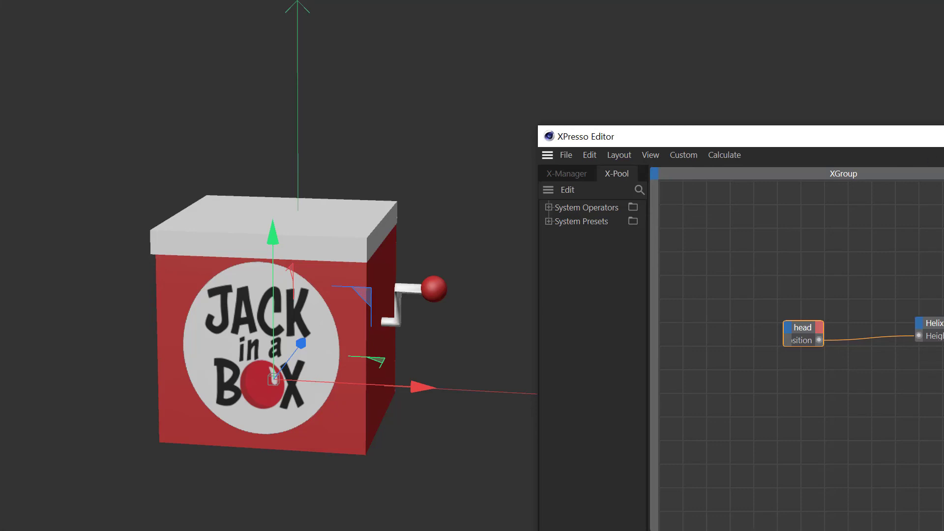
- Close the XPresso Editor and play the animation, pausing at frame 43
{"action": "left_click", "coordinate": [942, 137]}
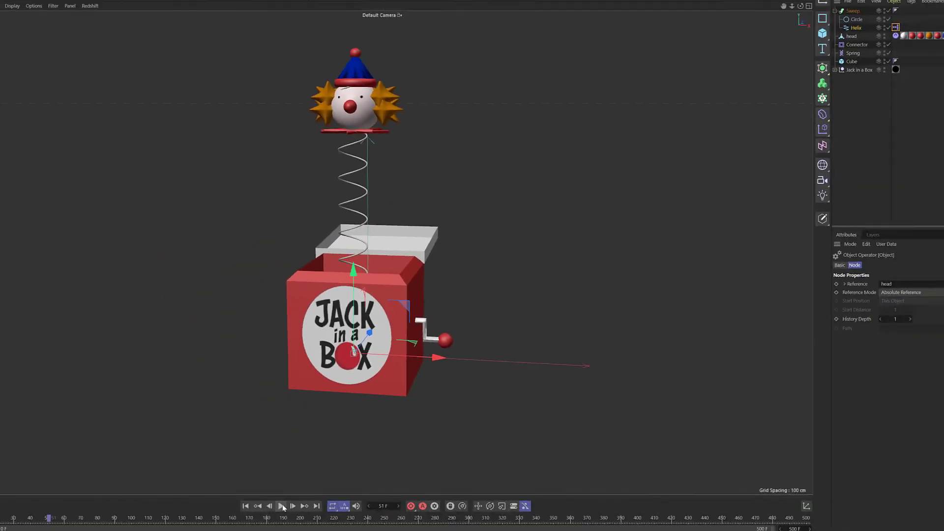
{"action": "left_click", "coordinate": [304, 482]}
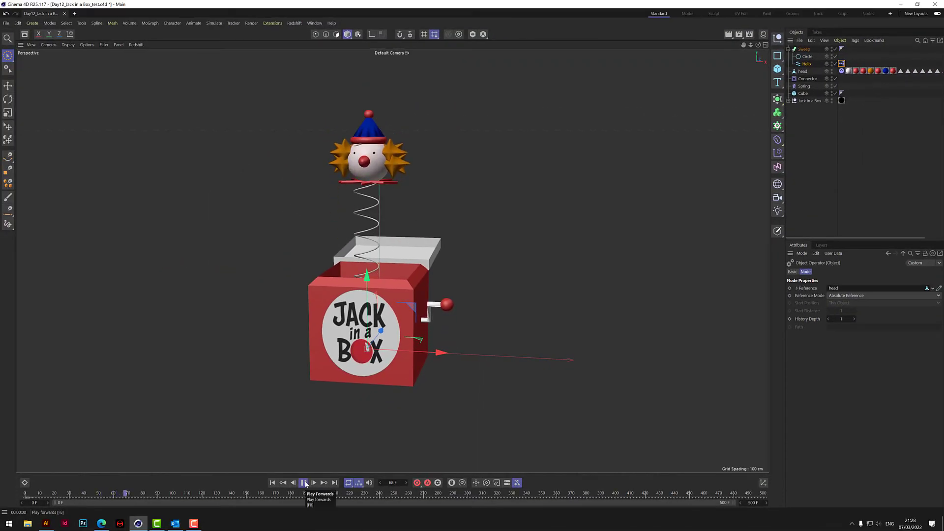
{"action": "left_click", "coordinate": [305, 483]}
{"action": "left_click", "coordinate": [303, 482]}
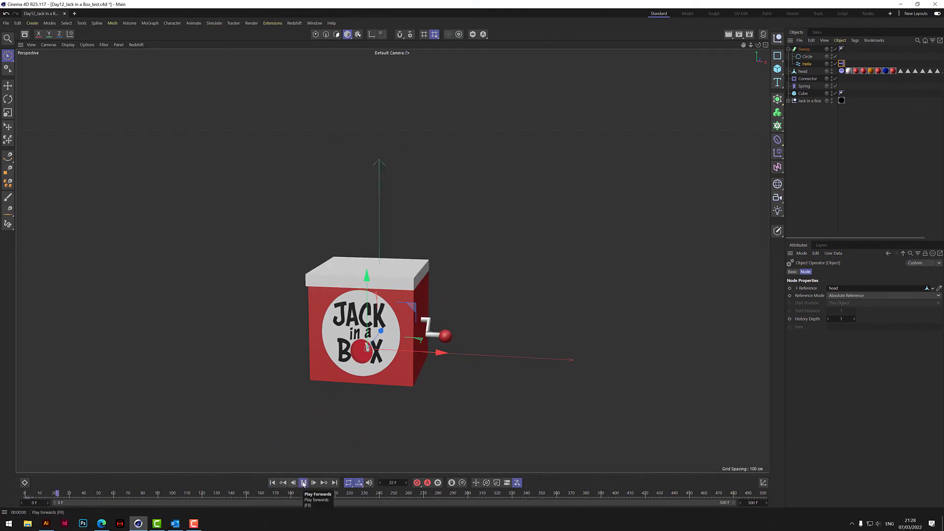
{"action": "left_click", "coordinate": [304, 482]}
- Orbit the camera and render the view at frame 43, then clear the render
{"action": "mouse_move", "coordinate": [759, 47]}
{"action": "left_mouse_down"}
{"action": "mouse_move", "coordinate": [728, 49]}
{"action": "mouse_move", "coordinate": [753, 47]}
{"action": "left_mouse_up"}
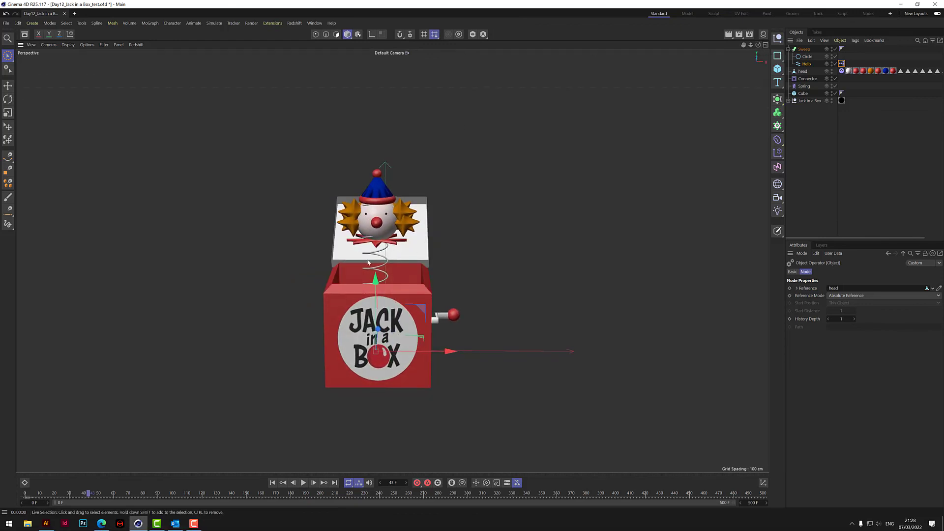
{"action": "left_click", "coordinate": [729, 34]}
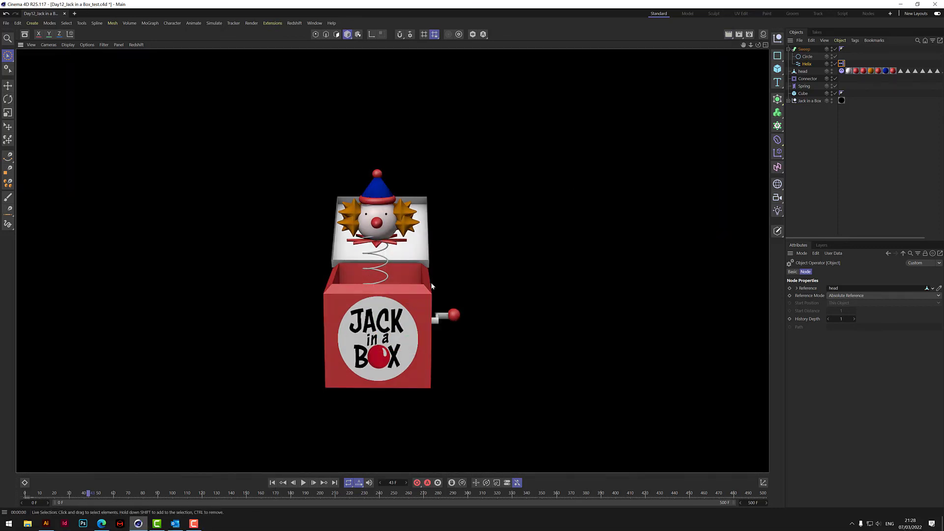
{"action": "left_click", "coordinate": [554, 293]}
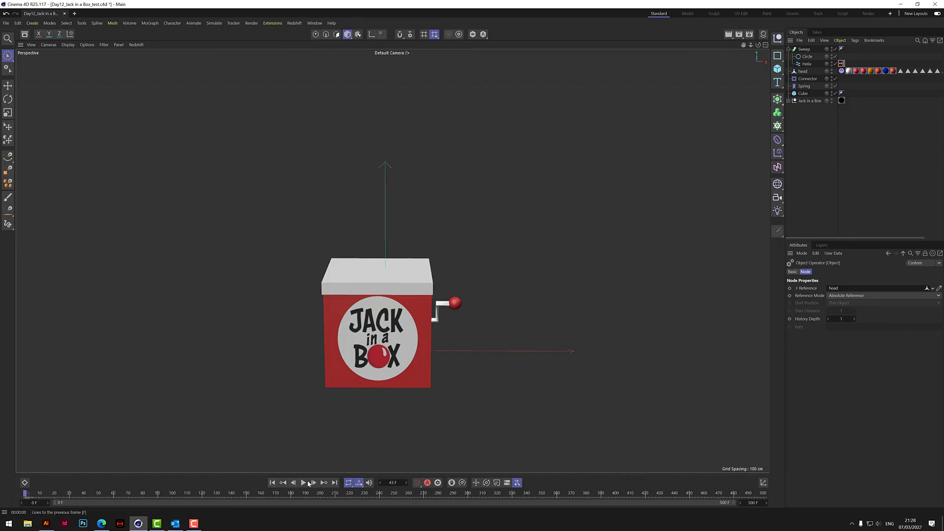